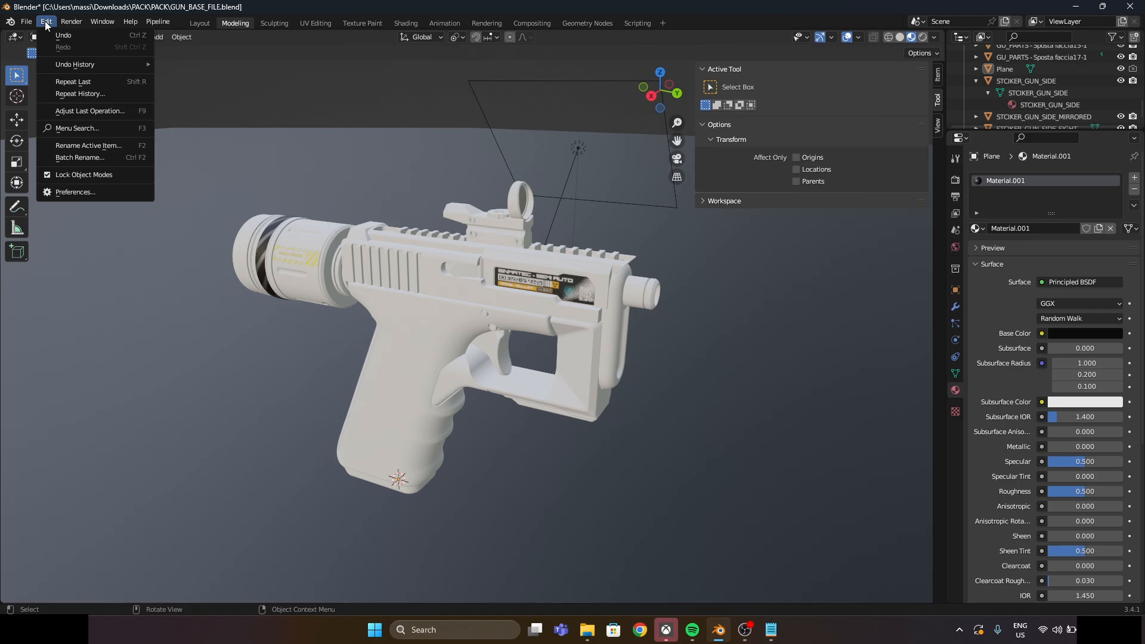
Install the Ravage add-on from Ravage2-LITE-2.4.1.zip in Downloads, enable it and leave the preferences
{"action": "left_click", "coordinate": [83, 193]}
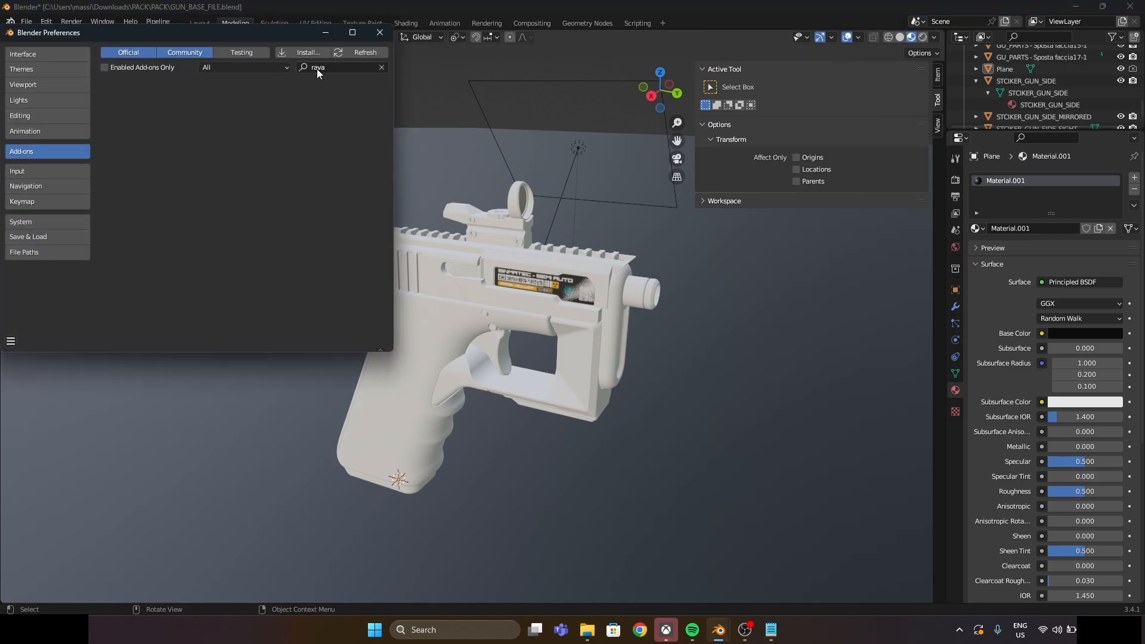
{"action": "left_click", "coordinate": [381, 67]}
{"action": "left_click", "coordinate": [298, 52]}
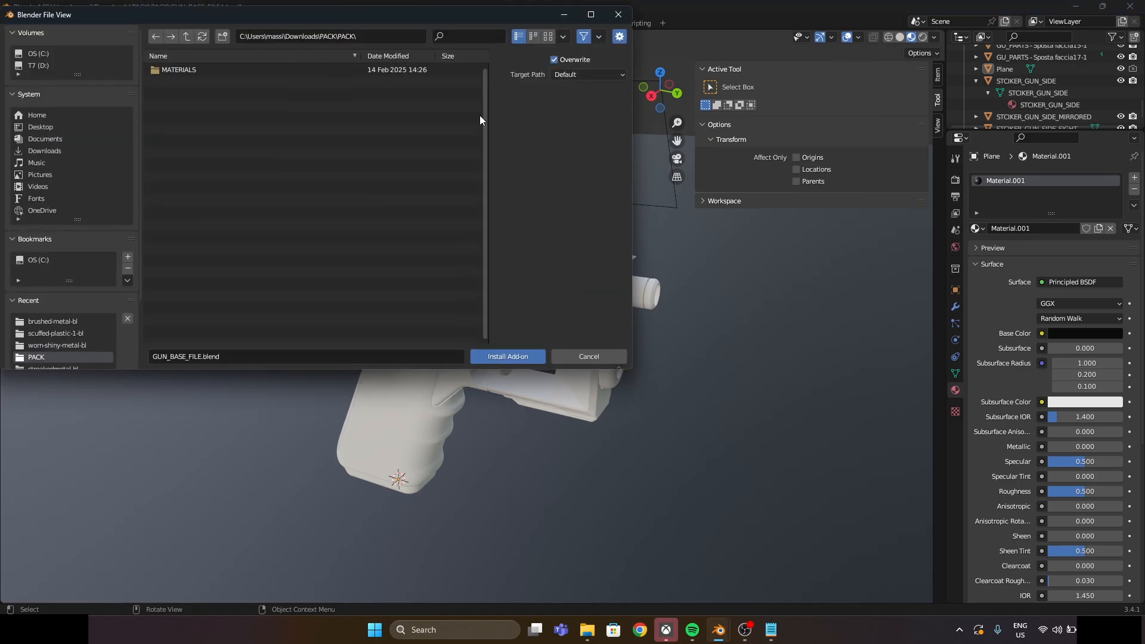
{"action": "left_click", "coordinate": [48, 151]}
{"action": "double_click", "coordinate": [193, 94]}
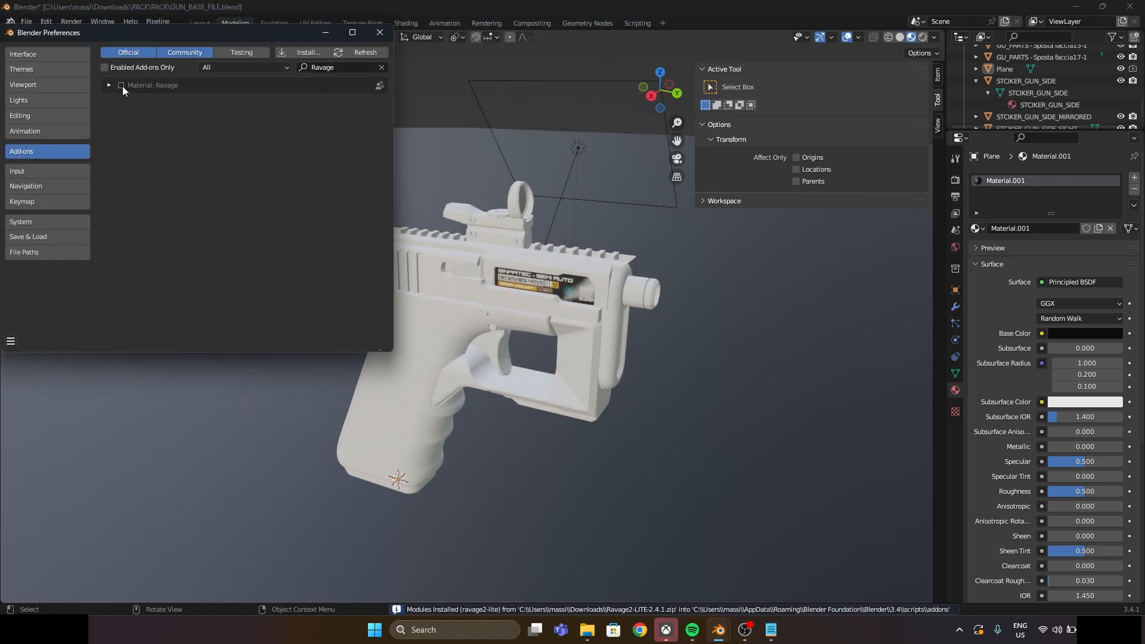
{"action": "left_click", "coordinate": [121, 85]}
{"action": "left_click", "coordinate": [380, 32]}
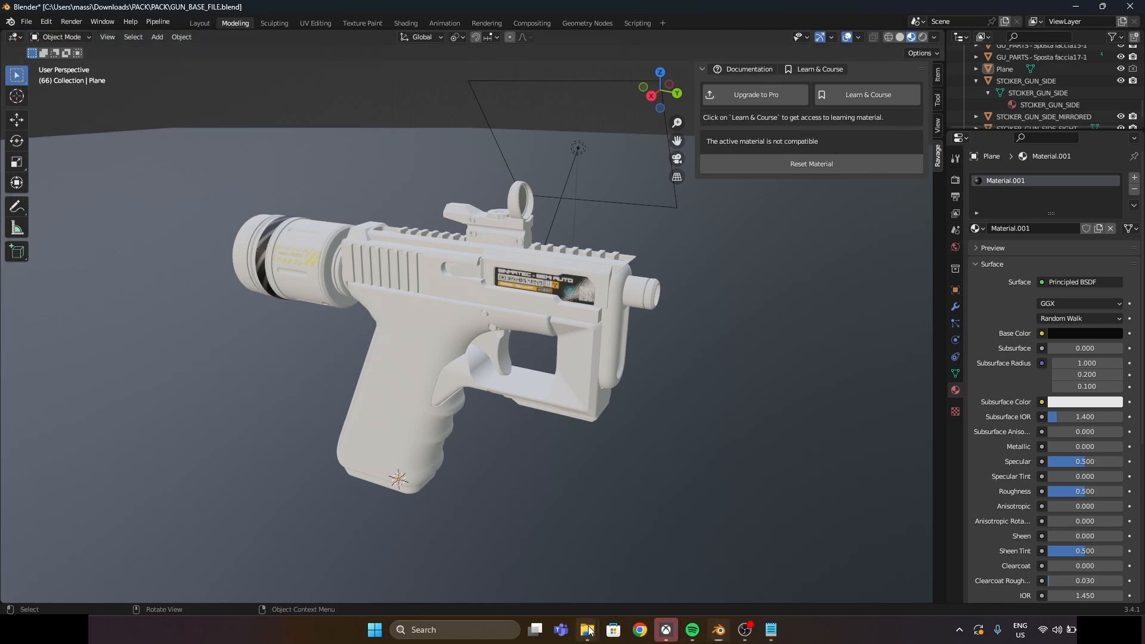
Switch to File Explorer, examine the MATERIALS folder inside Downloads > PACK > PACK, and check the INTRO note's material download list
{"action": "mouse_move", "coordinate": [587, 630]}
{"action": "mouse_move", "coordinate": [577, 580]}
{"action": "left_click", "coordinate": [617, 575]}
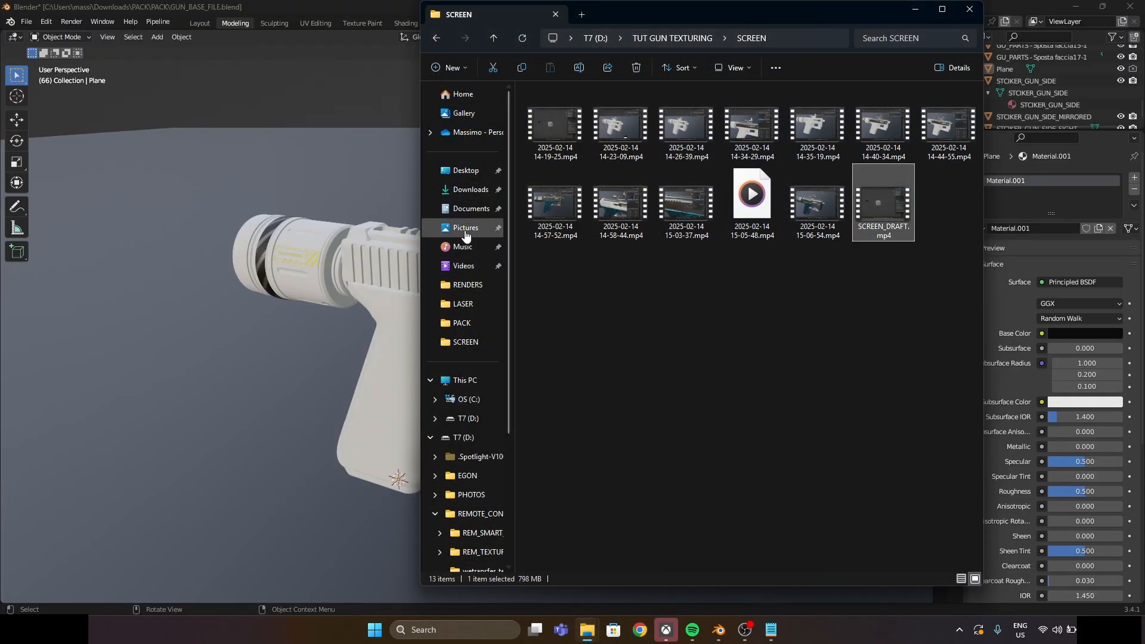
{"action": "left_click", "coordinate": [471, 208]}
{"action": "left_click", "coordinate": [471, 194]}
{"action": "double_click", "coordinate": [556, 124]}
{"action": "double_click", "coordinate": [559, 123]}
{"action": "double_click", "coordinate": [563, 125]}
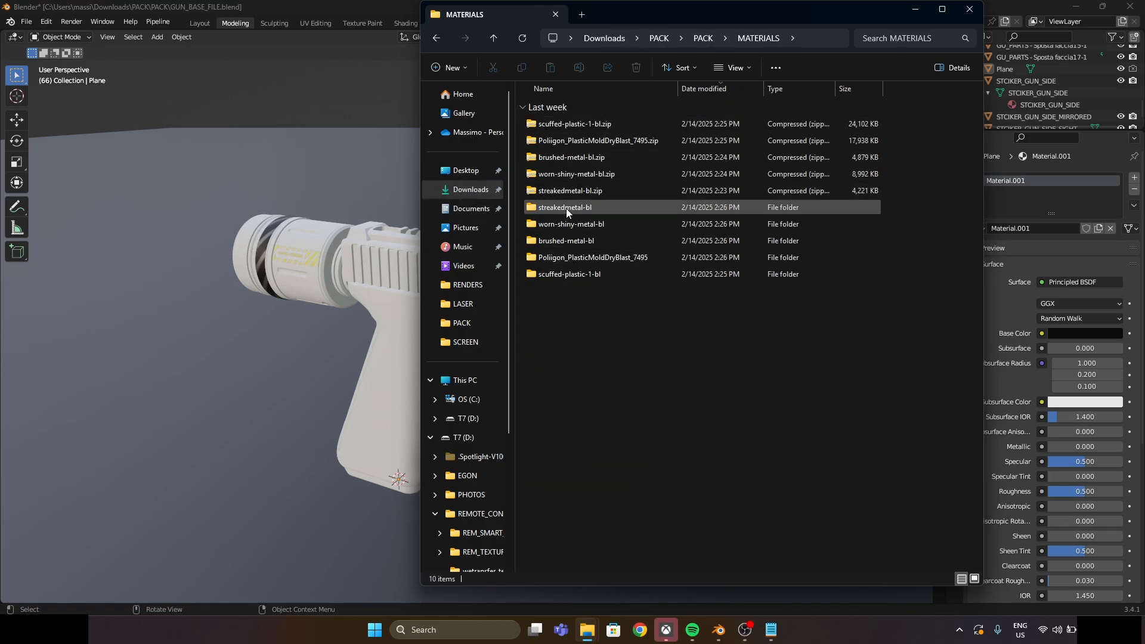
{"action": "left_click", "coordinate": [770, 630]}
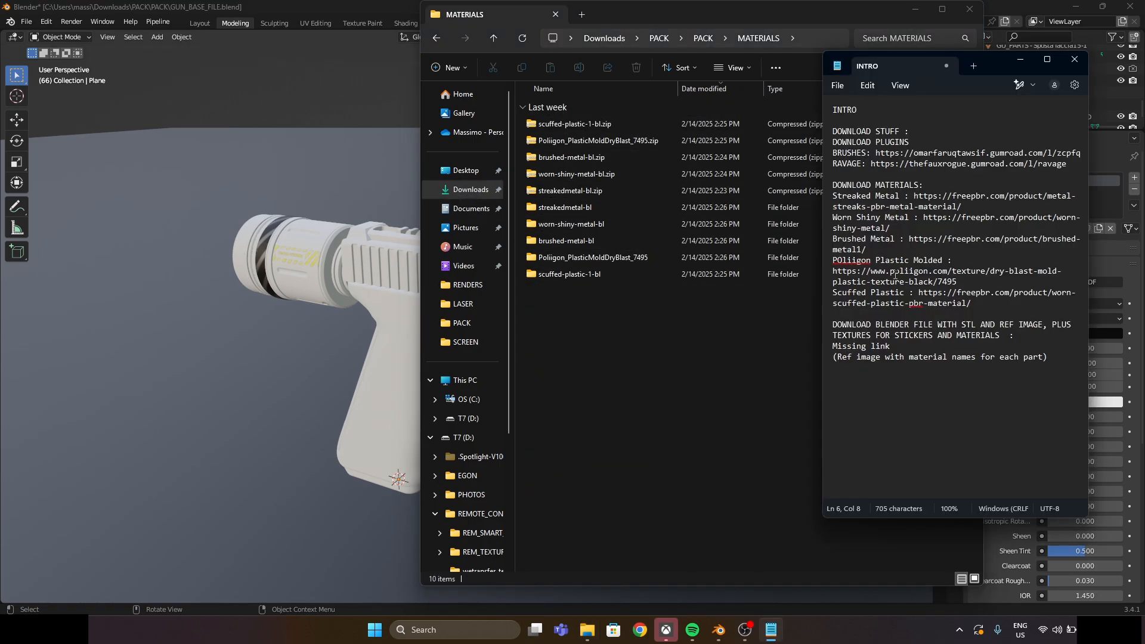
{"action": "left_click", "coordinate": [914, 10]}
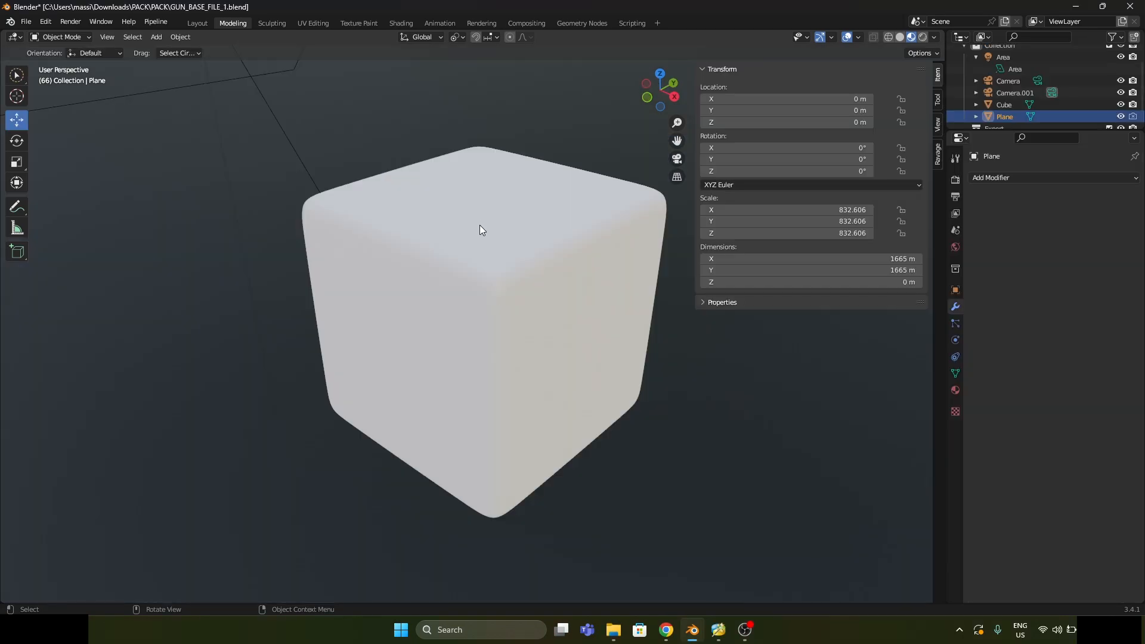
Create a Ravage-compatible material on the rounded cube by resetting its material, and name it CUBE MATERIAL
{"action": "left_click", "coordinate": [466, 266]}
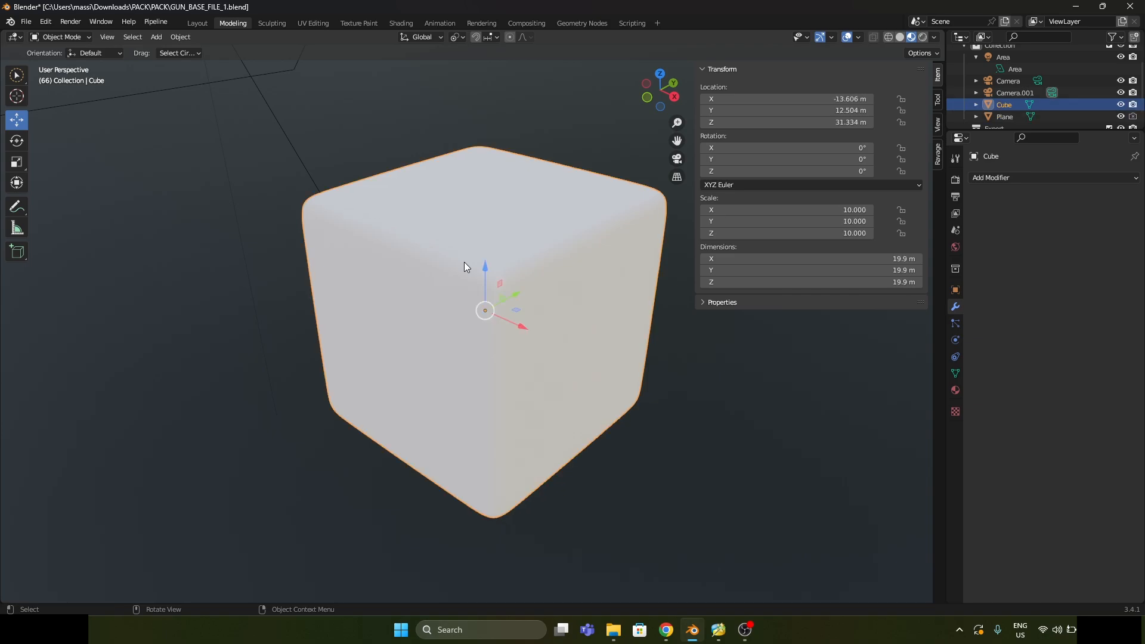
{"action": "left_click", "coordinate": [1000, 175]}
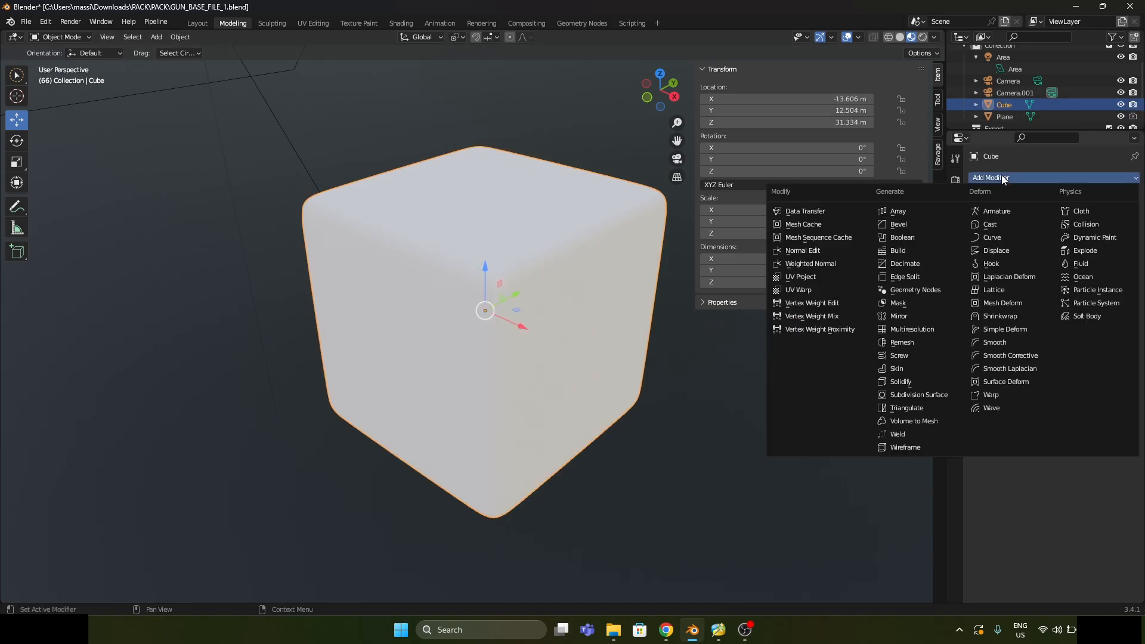
{"action": "left_click", "coordinate": [1073, 496]}
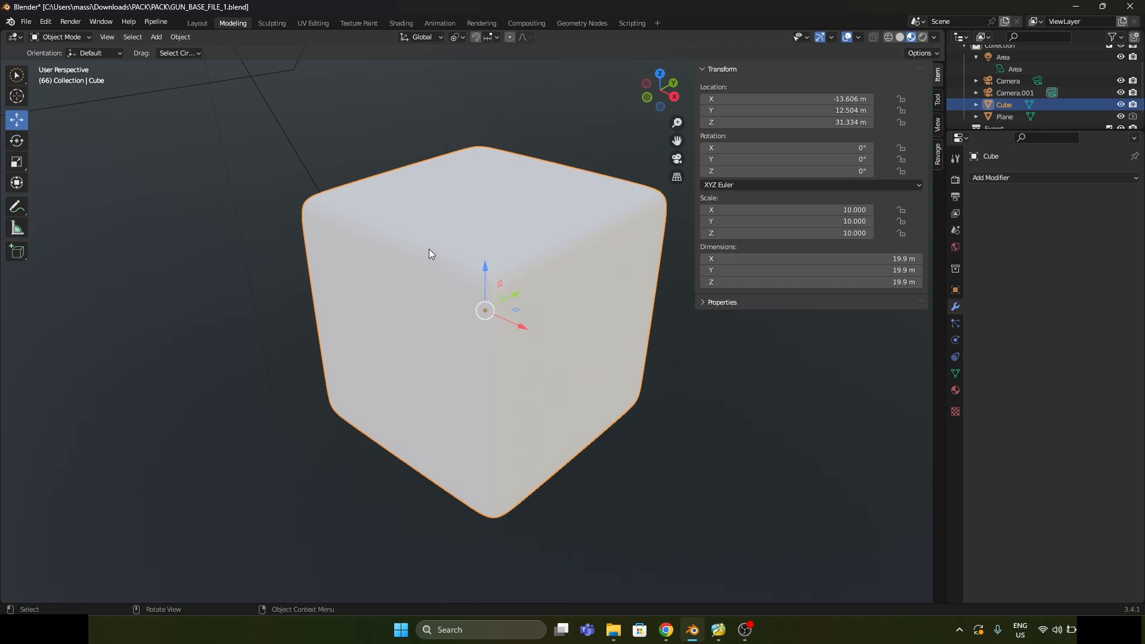
{"action": "left_click", "coordinate": [938, 154]}
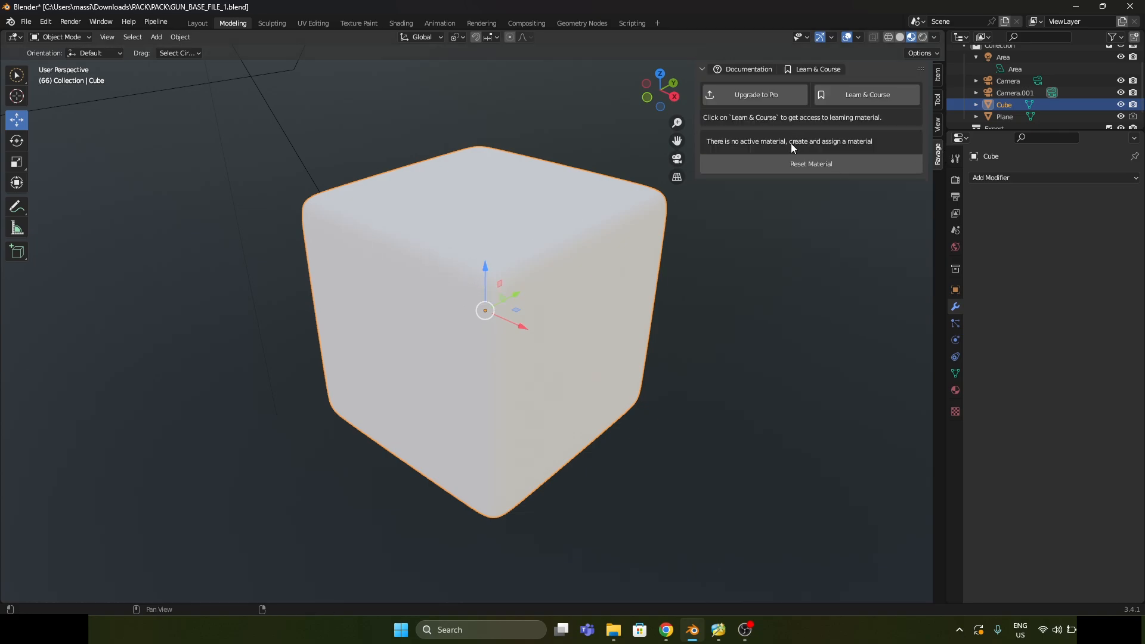
{"action": "left_click", "coordinate": [789, 164]}
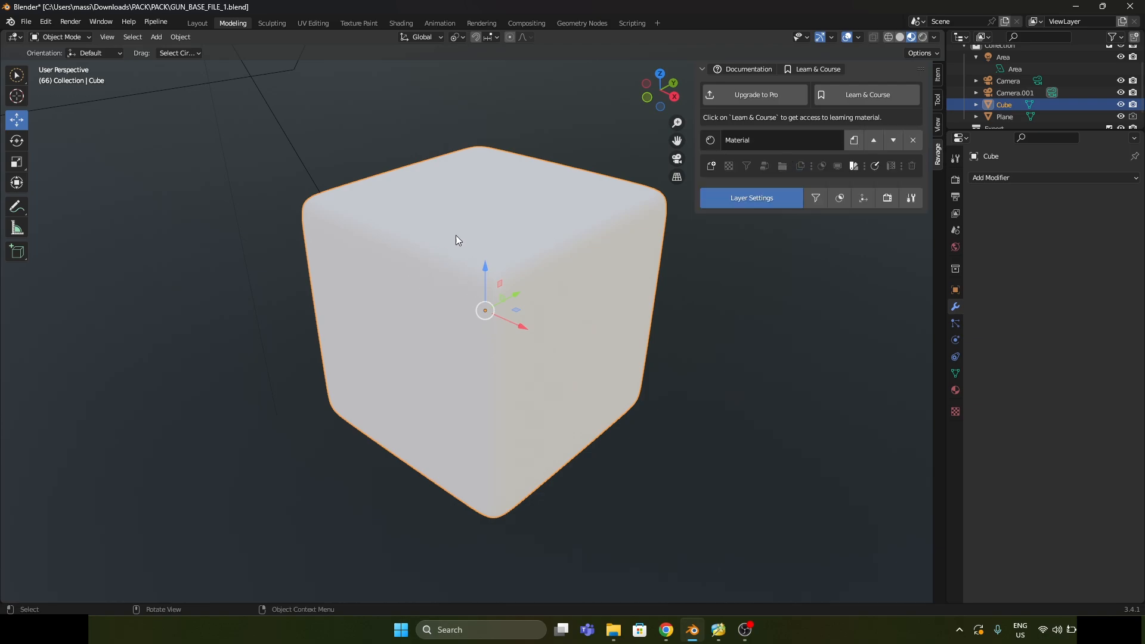
{"action": "left_click", "coordinate": [736, 142]}
{"action": "type", "text": "CUBE MATERIAL"}
{"action": "key", "text": "Return"}
Unwrap all of the cube's faces with Smart UV Project at its default settings and return to Object Mode
{"action": "key", "text": "Tab"}
{"action": "key", "text": "a"}
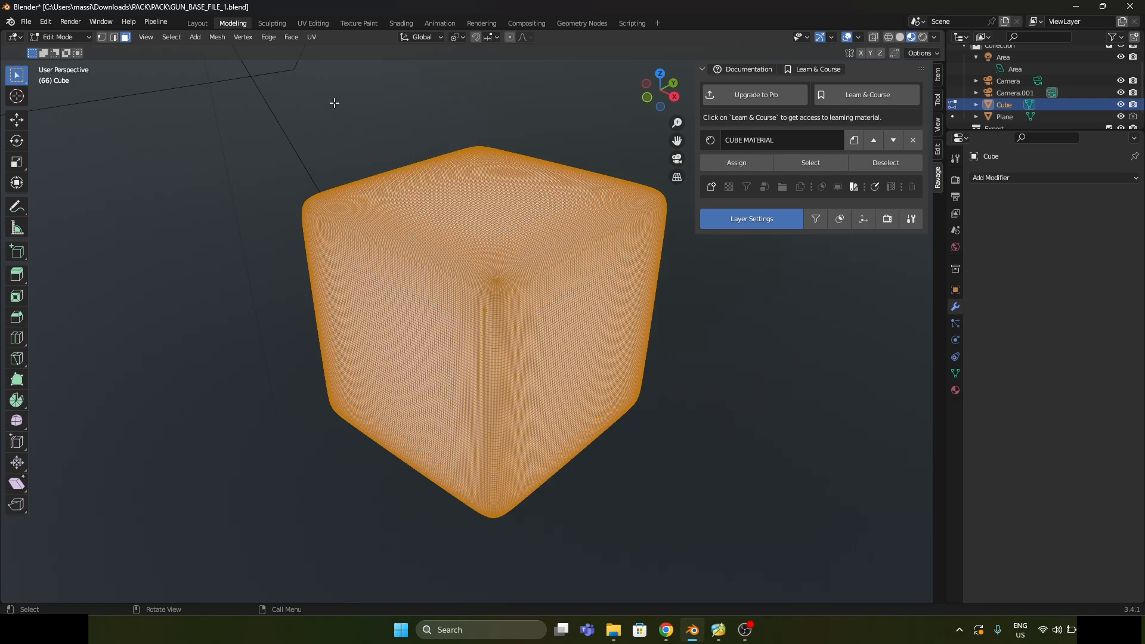
{"action": "left_click", "coordinate": [312, 36]}
{"action": "left_click", "coordinate": [327, 67]}
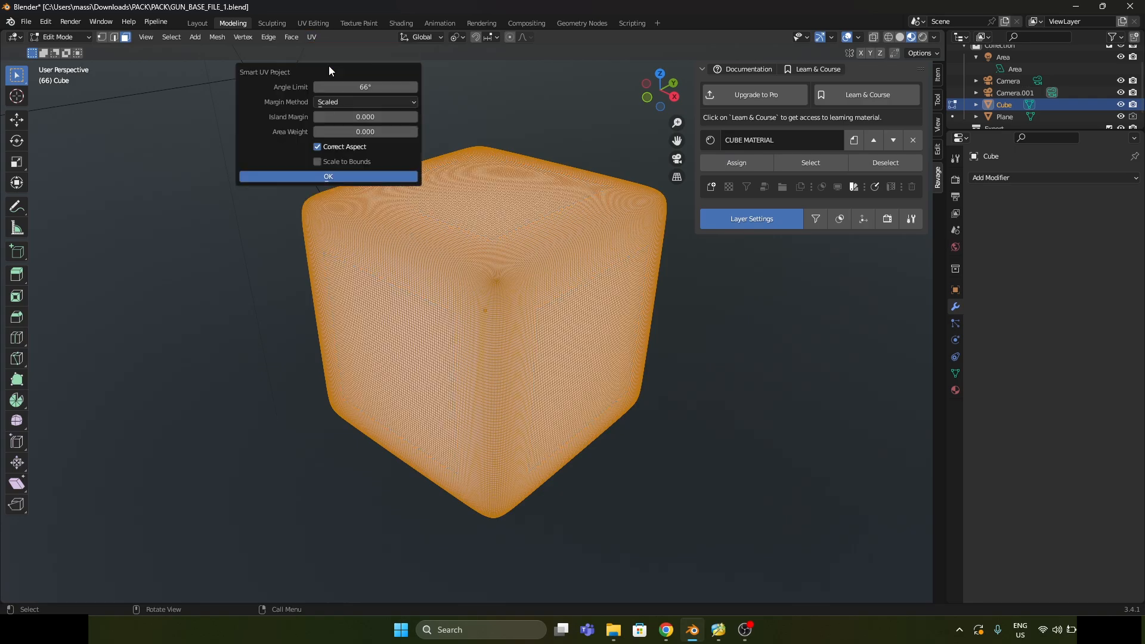
{"action": "left_click", "coordinate": [384, 169]}
{"action": "key", "text": "Tab"}
Add a Ravage layer to the cube's material and name it PLASTC
{"action": "left_click", "coordinate": [536, 143]}
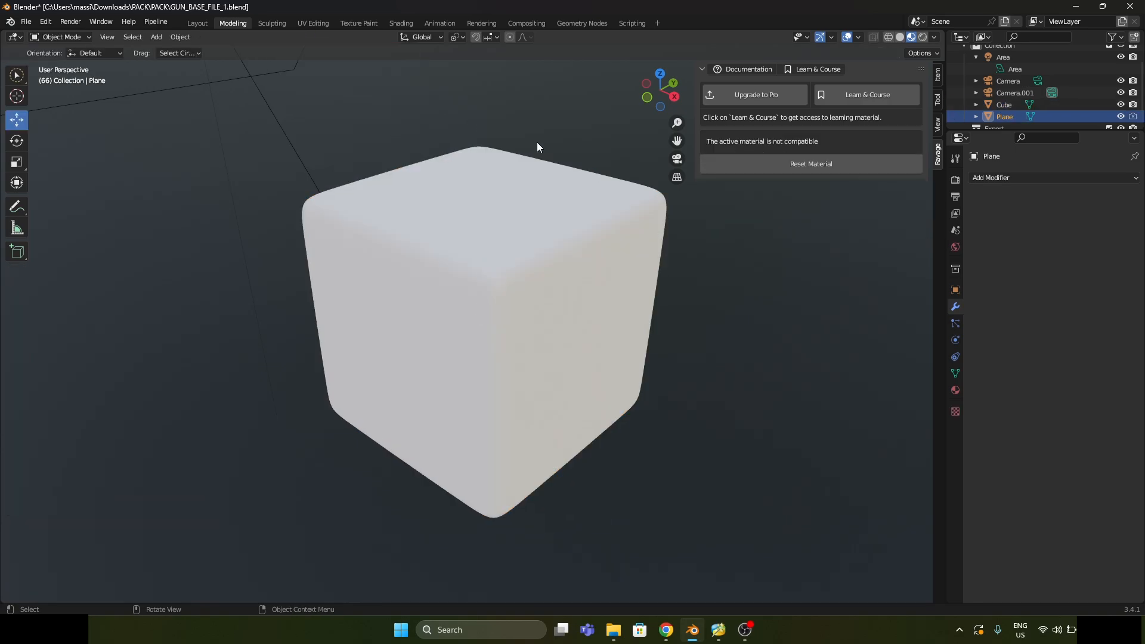
{"action": "left_click", "coordinate": [582, 202]}
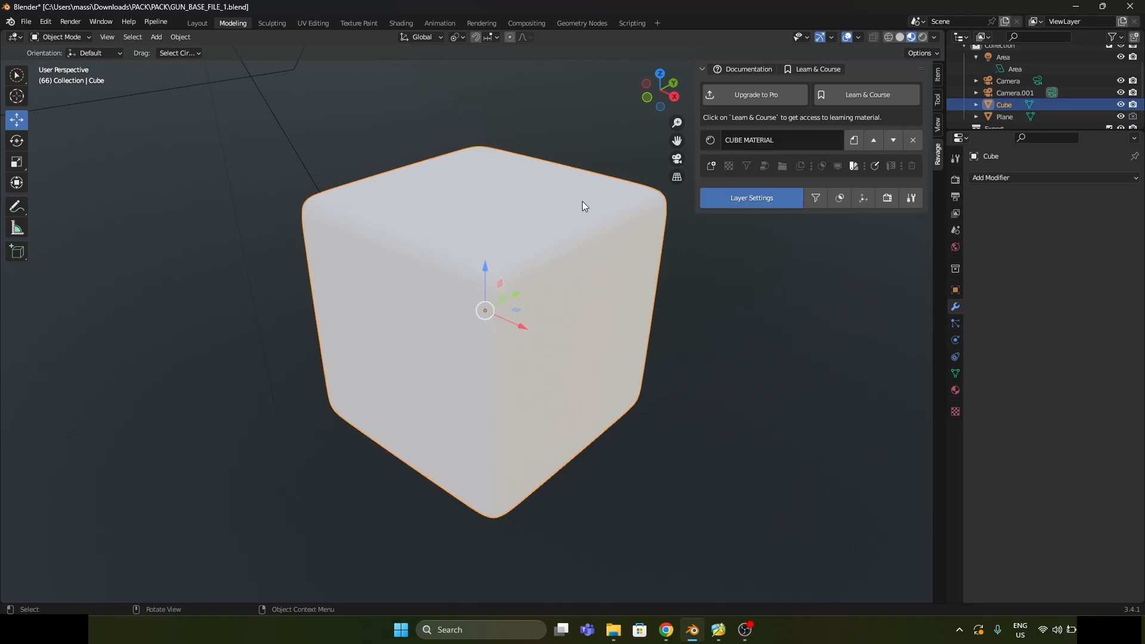
{"action": "left_click", "coordinate": [711, 166]}
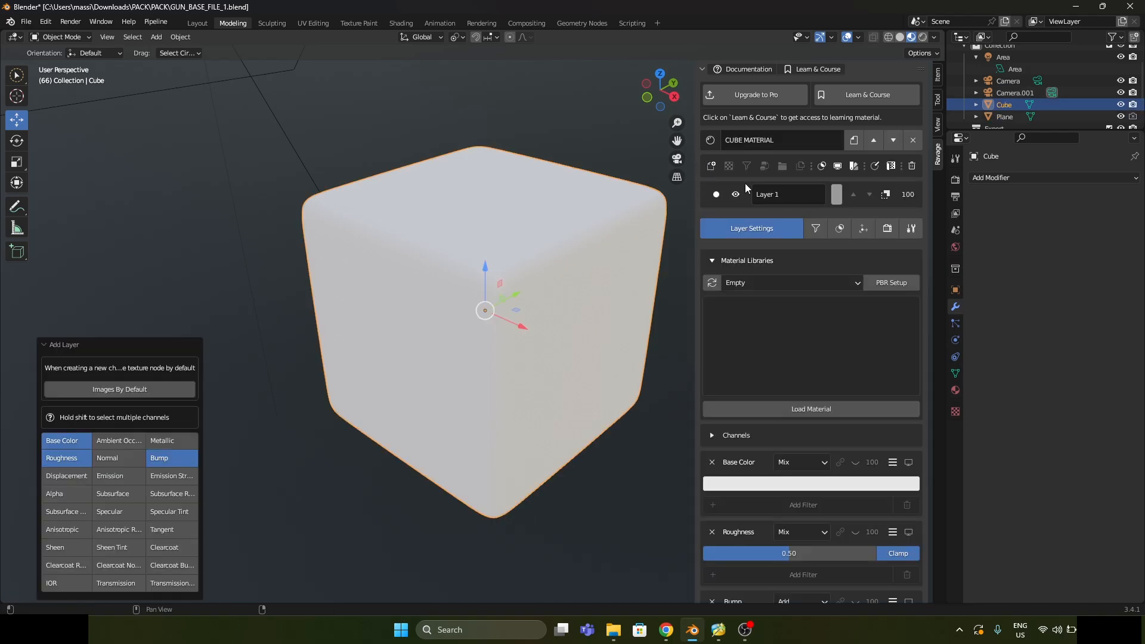
{"action": "double_click", "coordinate": [779, 194]}
{"action": "type", "text": "PLASTC"}
{"action": "key", "text": "Return"}
Enable the Ambient Occlusion, Metallic, Normal and Displacement channels on the PLASTC layer
{"action": "left_click", "coordinate": [712, 436]}
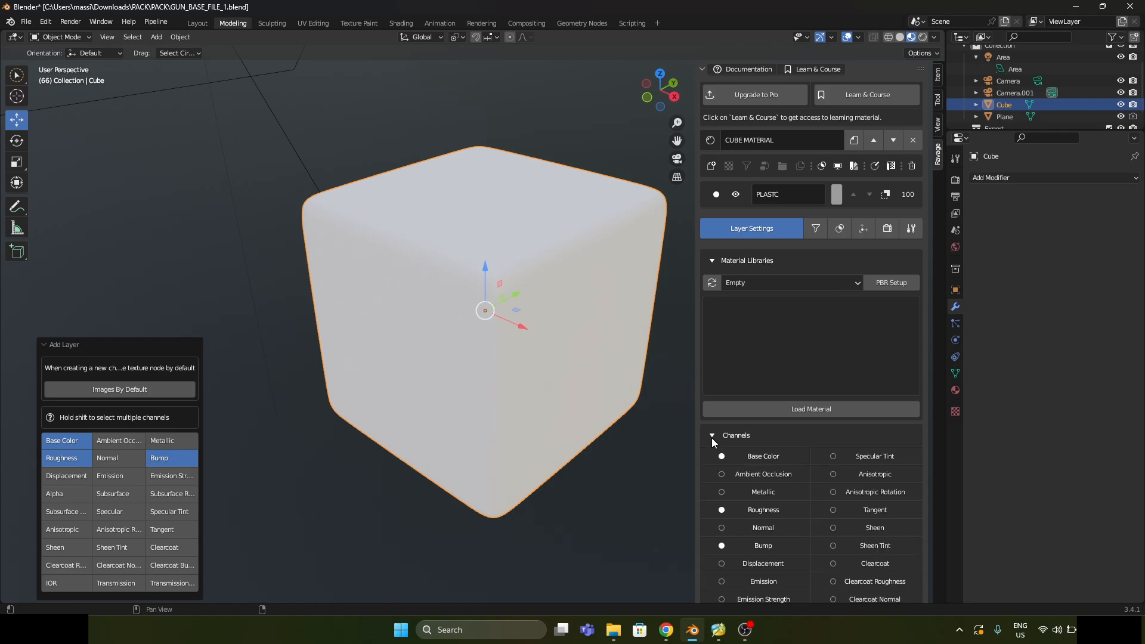
{"action": "left_click", "coordinate": [722, 474]}
{"action": "left_click", "coordinate": [721, 492]}
{"action": "left_click", "coordinate": [722, 528]}
{"action": "left_click", "coordinate": [722, 563]}
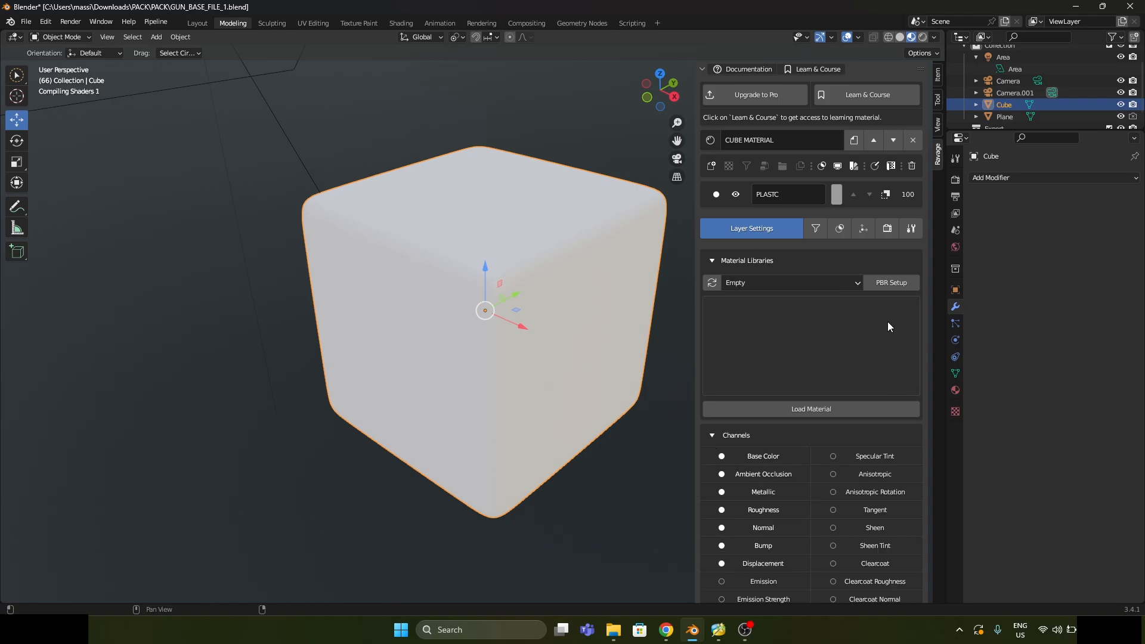
Load the scuffed-plastic alb, ao, metal, normal and rough images into the PLASTC layer with PBR Setup
{"action": "left_click", "coordinate": [891, 283]}
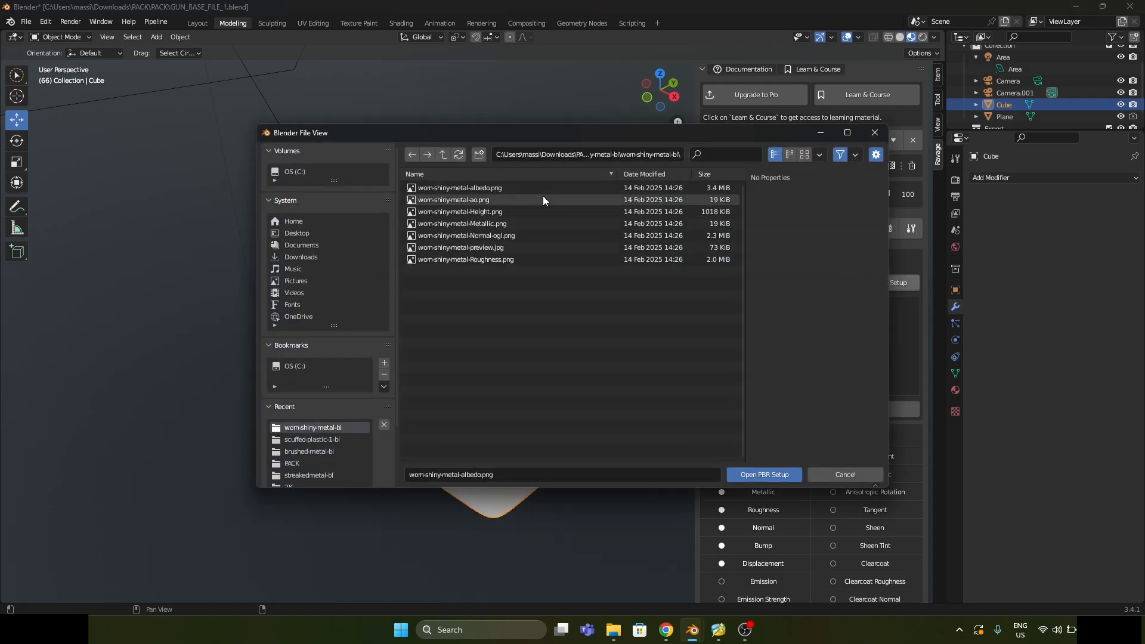
{"action": "double_click", "coordinate": [441, 191]}
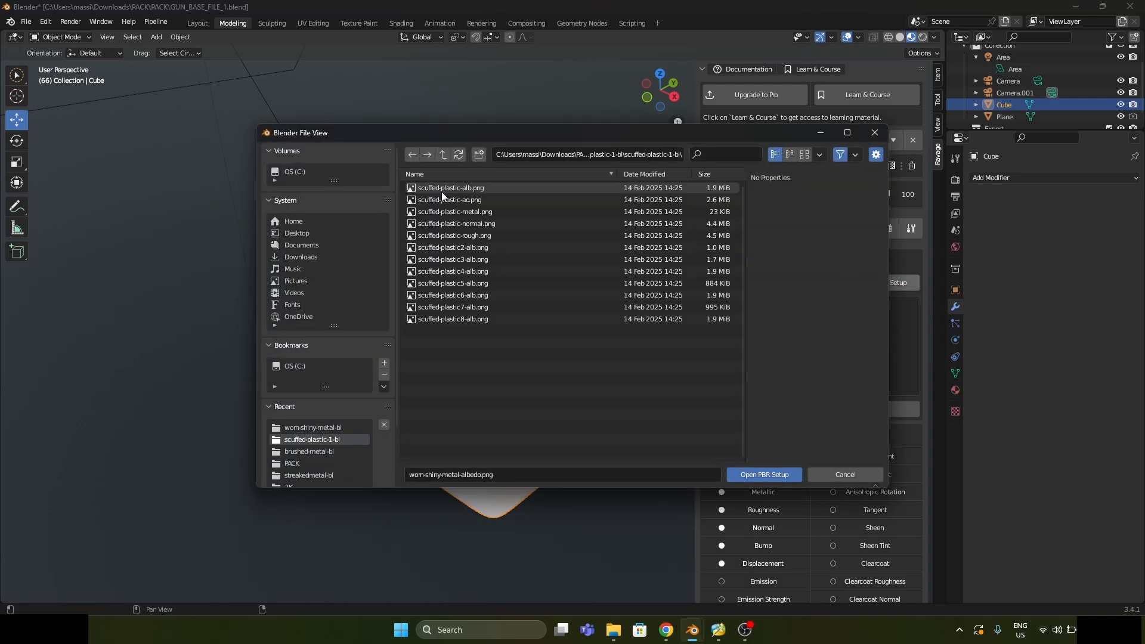
{"action": "left_click_drag", "start_coordinate": [441, 192], "coordinate": [444, 236]}
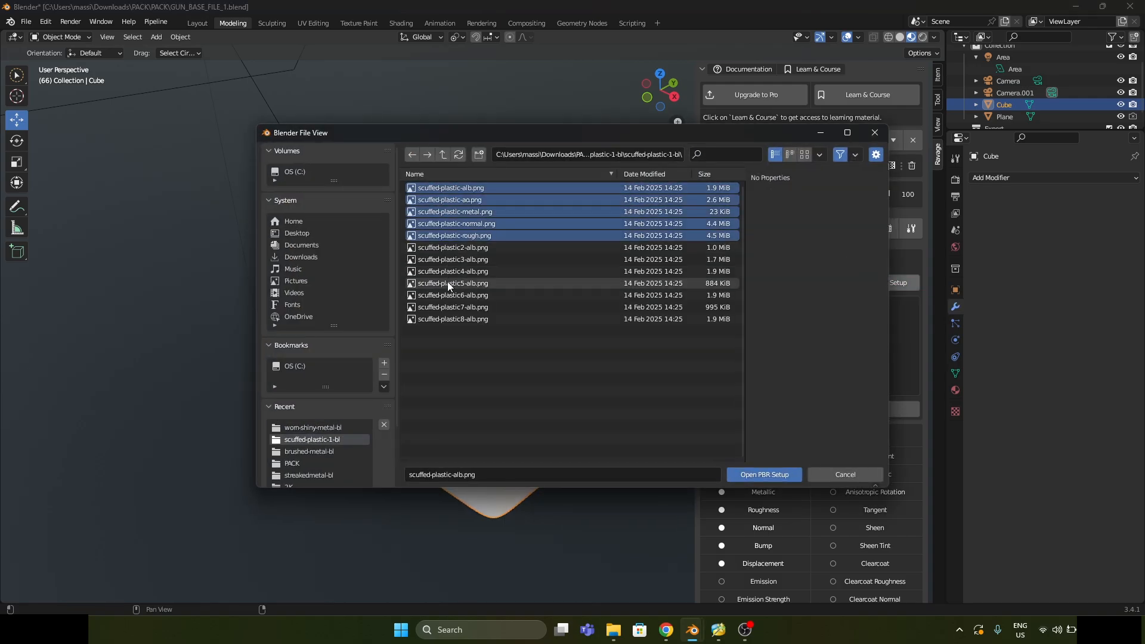
{"action": "left_click", "coordinate": [764, 474]}
Load scuffed-plastic2-alb.png from the scuffed-plastic-1-bl folder as the PLASTC layer's Base Color texture, and deselect the cube
{"action": "scroll", "coordinate": [834, 447], "scroll_direction": "down", "scroll_amount": 10}
{"action": "left_click", "coordinate": [909, 464]}
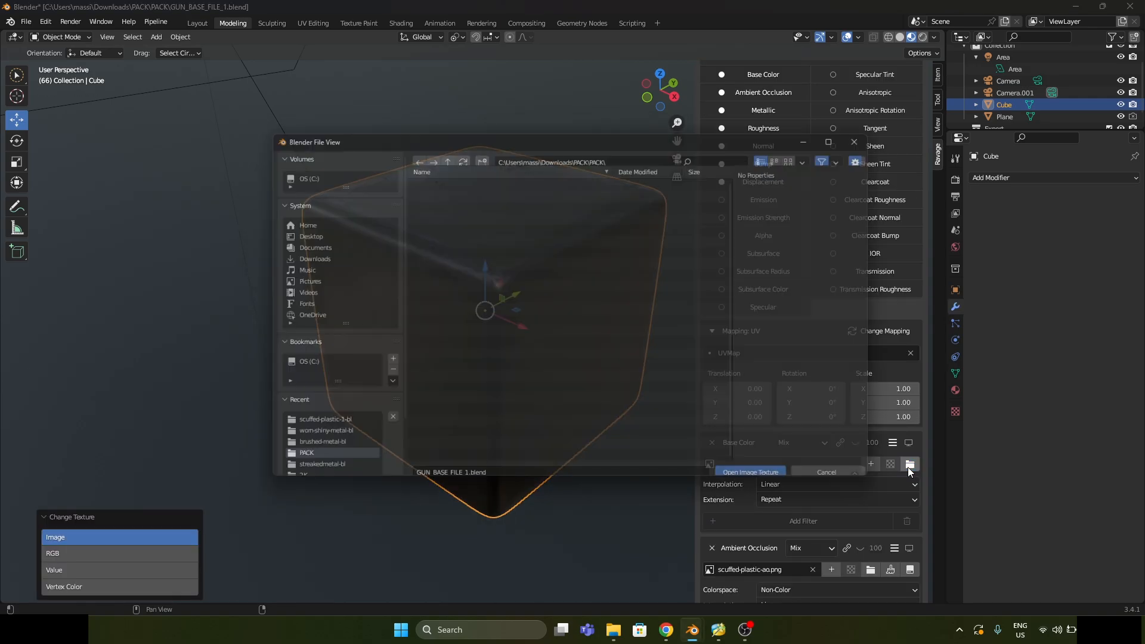
{"action": "double_click", "coordinate": [449, 190]}
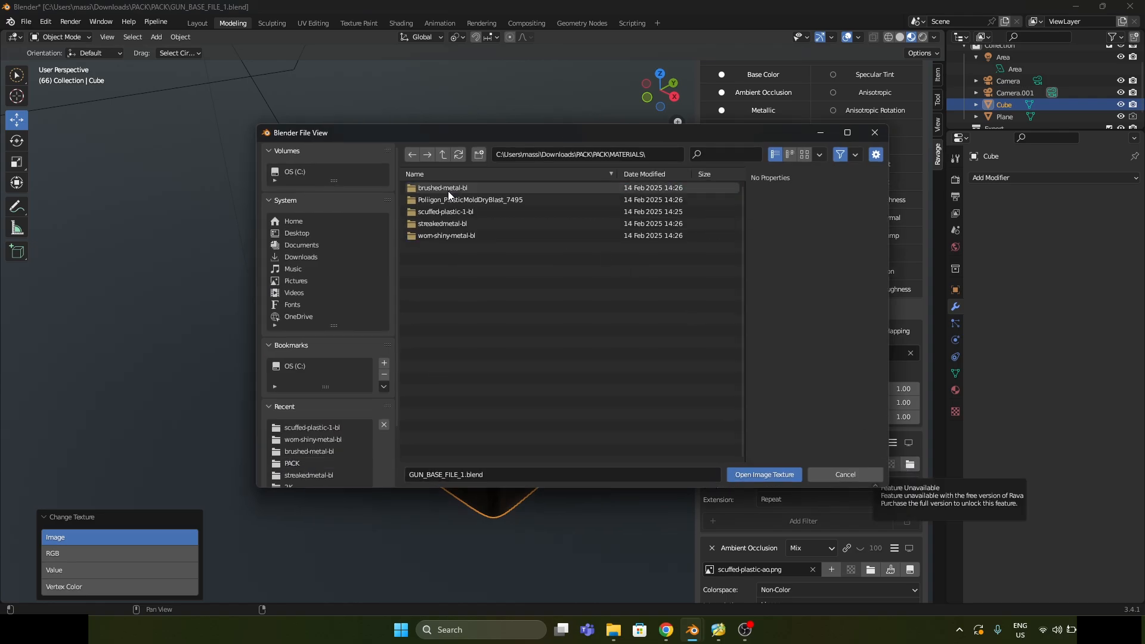
{"action": "double_click", "coordinate": [443, 213]}
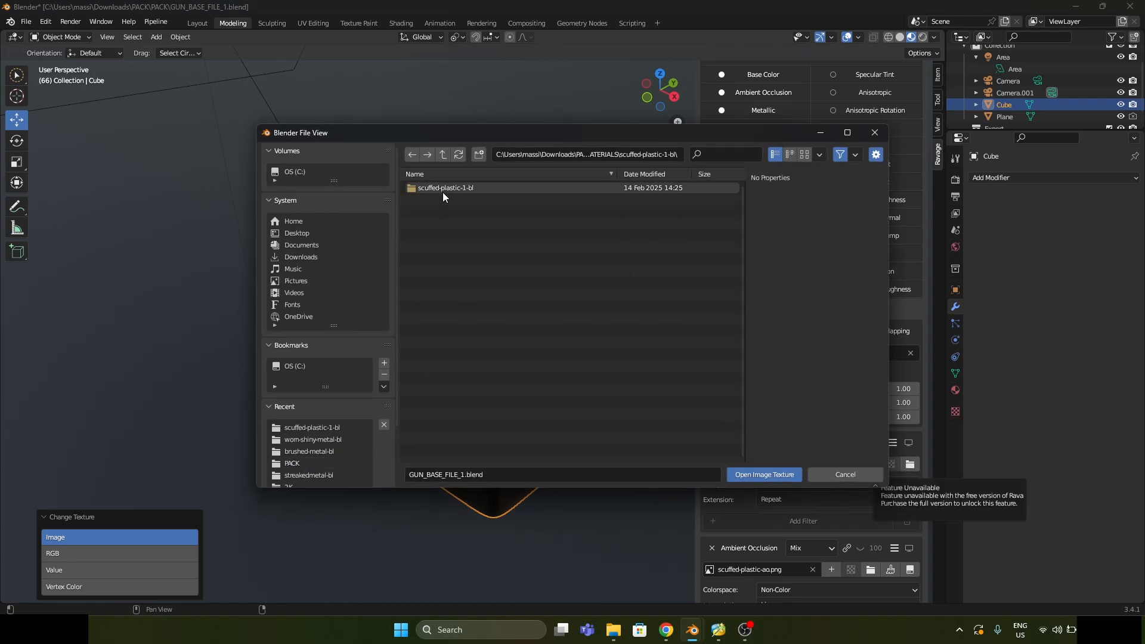
{"action": "double_click", "coordinate": [443, 192]}
{"action": "left_click", "coordinate": [449, 248]}
{"action": "left_click", "coordinate": [765, 474]}
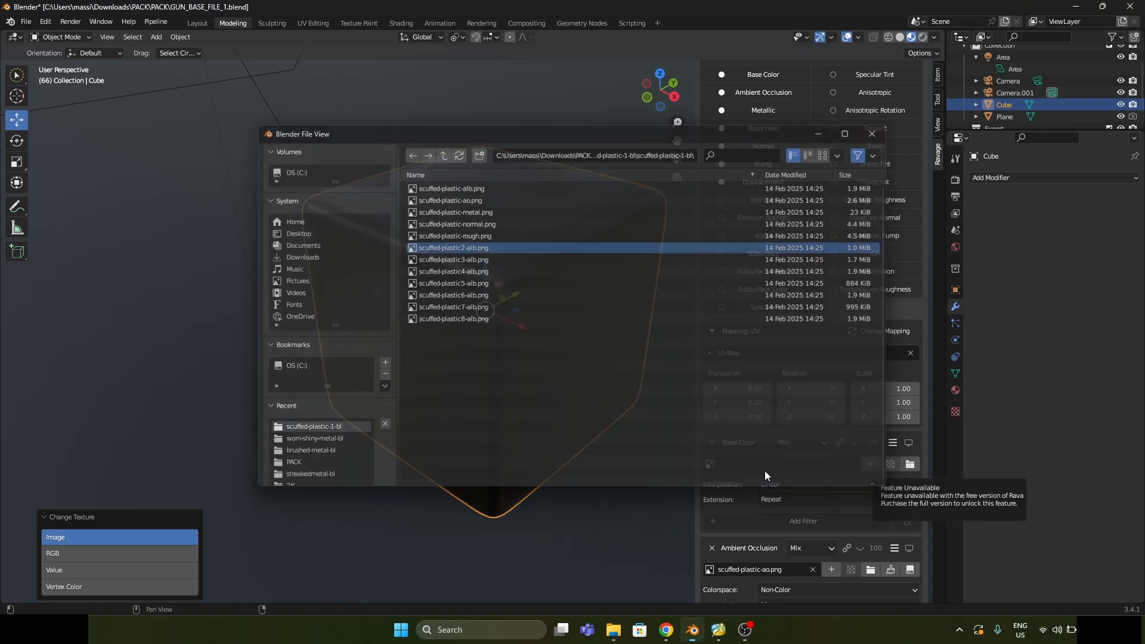
{"action": "left_click", "coordinate": [601, 332]}
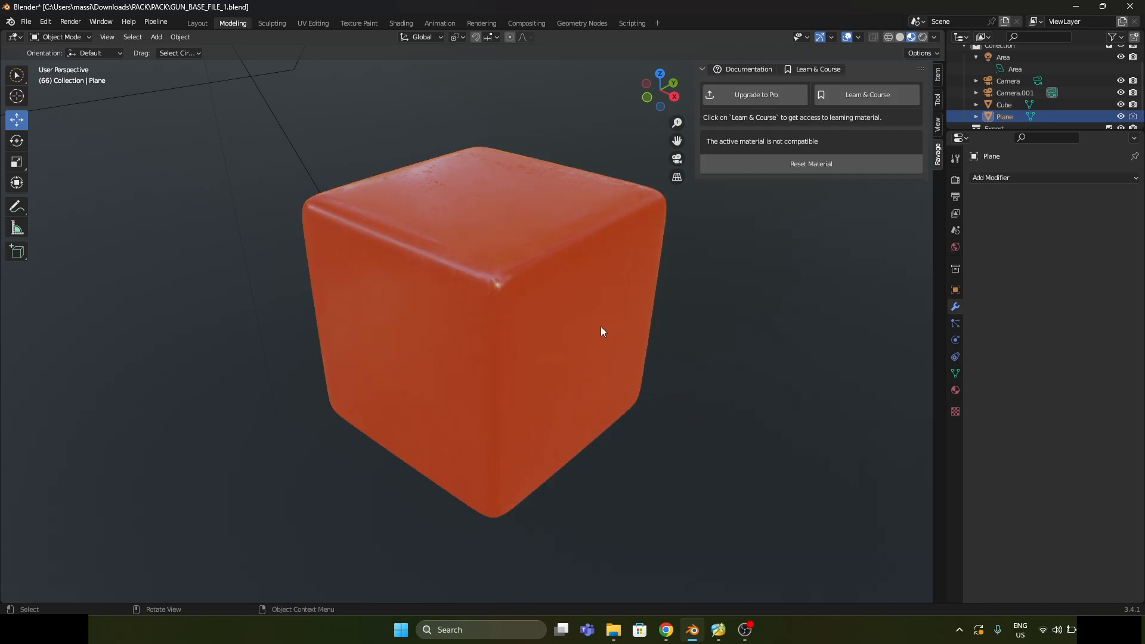
Add a second Ravage layer above PLASTC on the cube's material and name it METAL
{"action": "left_click", "coordinate": [578, 206]}
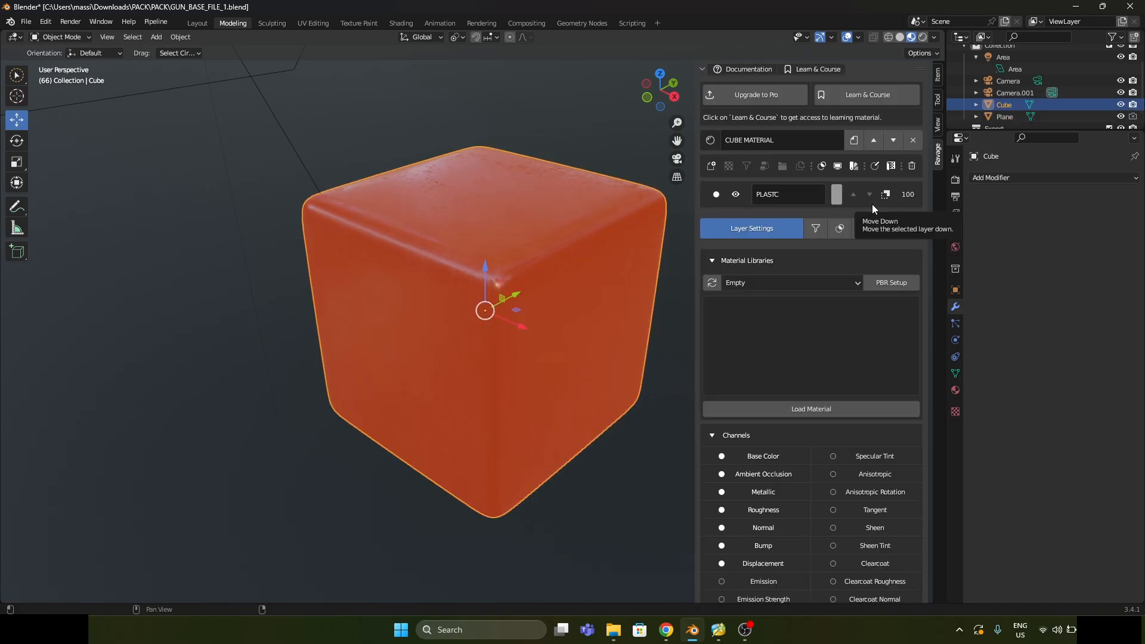
{"action": "left_click", "coordinate": [712, 165]}
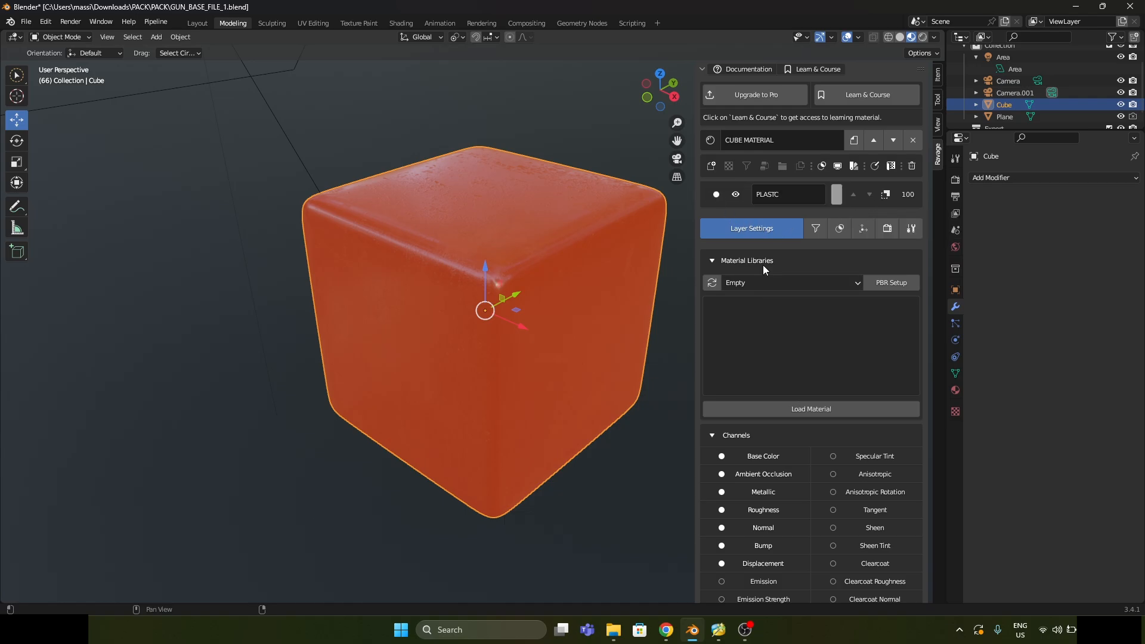
{"action": "left_click", "coordinate": [712, 165]}
{"action": "double_click", "coordinate": [790, 197]}
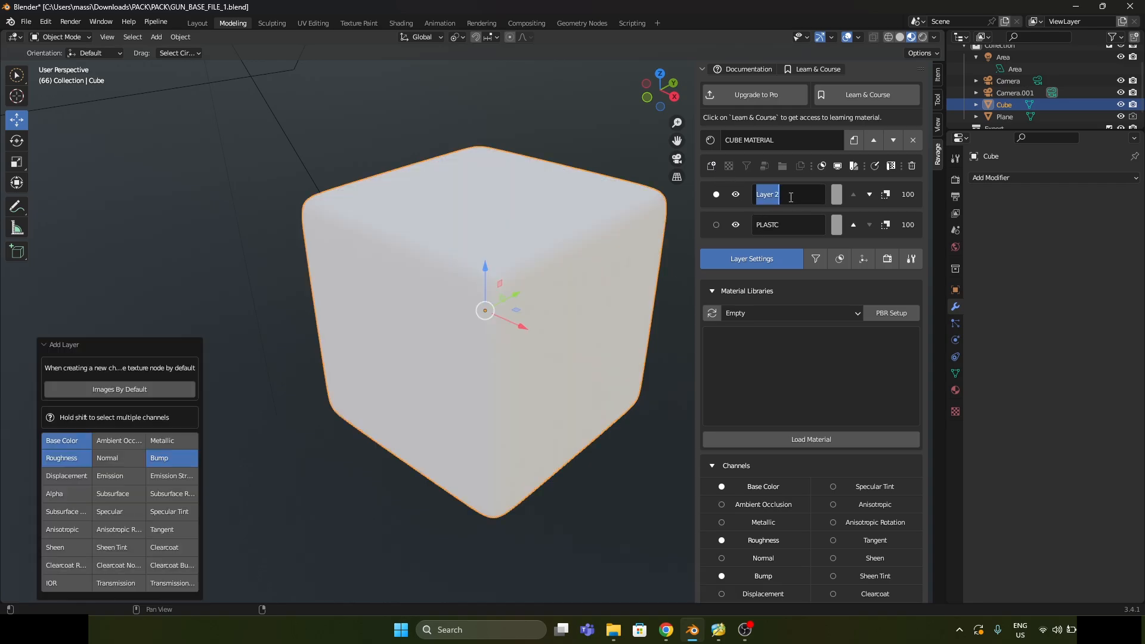
{"action": "type", "text": "METAL"}
Enable the Ambient Occlusion, Metallic and Normal channels on the METAL layer
{"action": "left_click", "coordinate": [721, 509]}
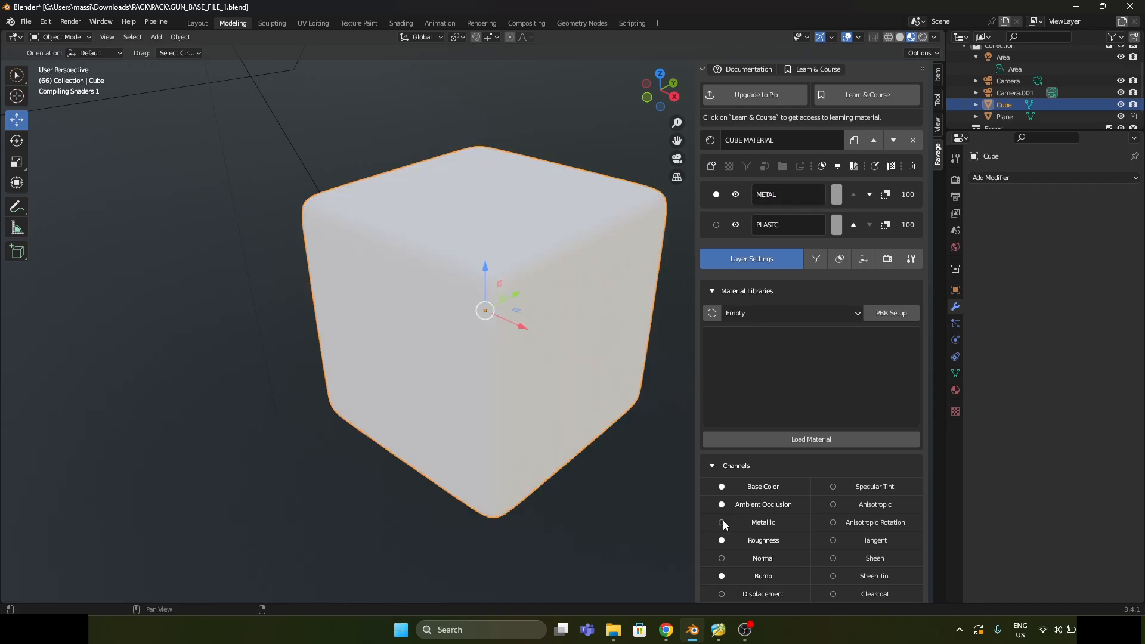
{"action": "left_click", "coordinate": [722, 520]}
{"action": "scroll", "coordinate": [722, 523], "scroll_direction": "down", "scroll_amount": 1}
{"action": "left_click", "coordinate": [722, 528]}
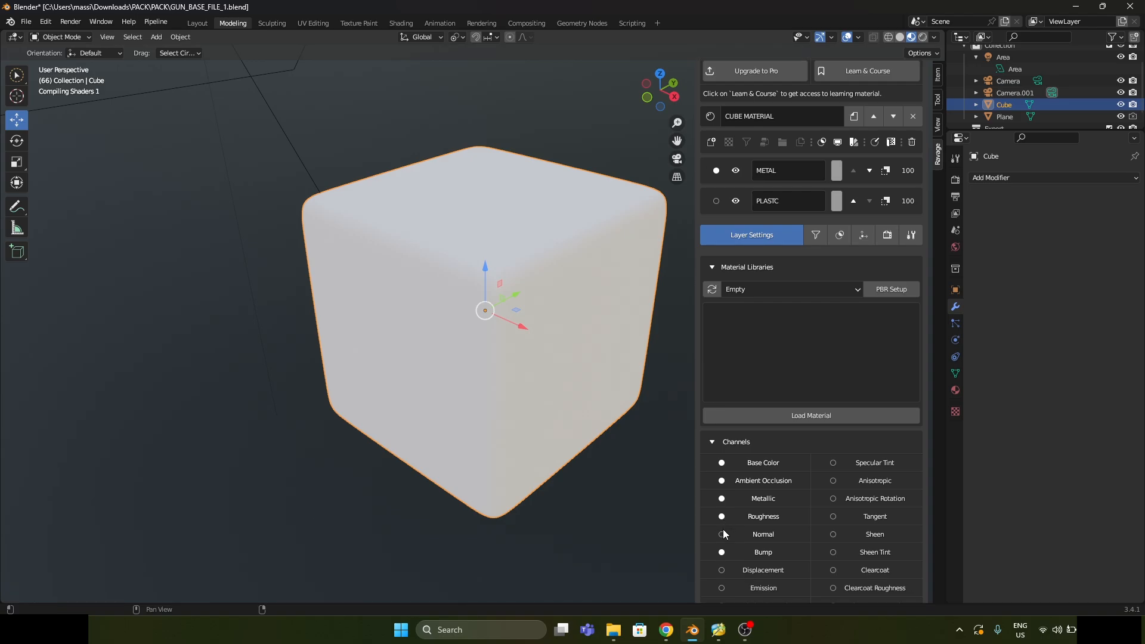
Load all the brushed-metal images from the brushed-metal-bl folder into the METAL layer with PBR Setup
{"action": "left_click", "coordinate": [872, 292]}
{"action": "left_click", "coordinate": [445, 155]}
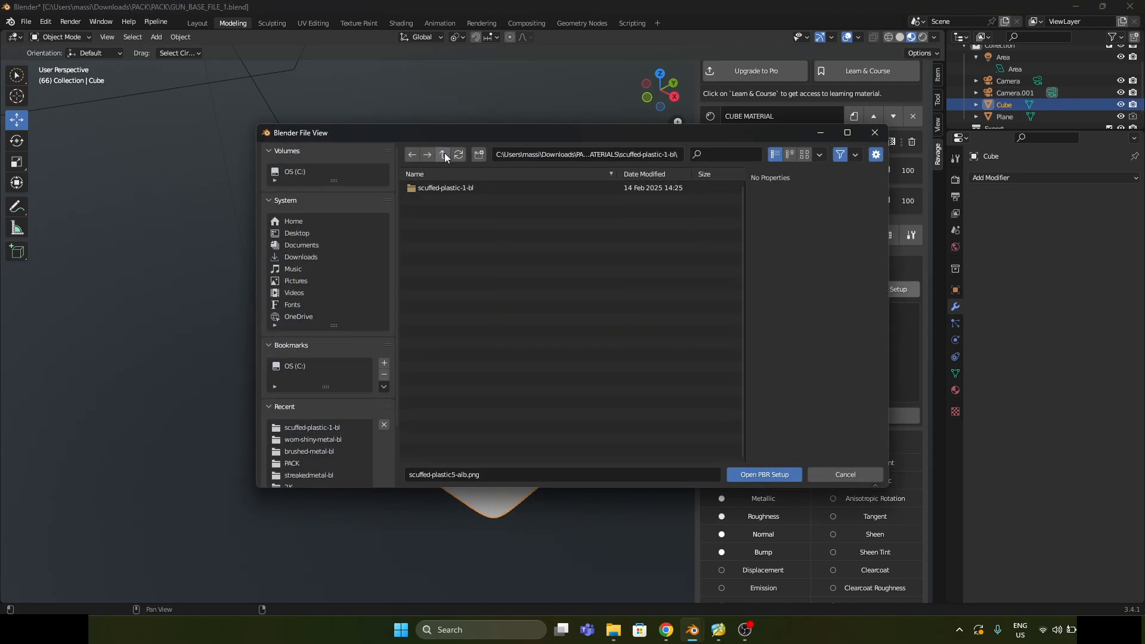
{"action": "left_click", "coordinate": [444, 154]}
{"action": "double_click", "coordinate": [430, 190]}
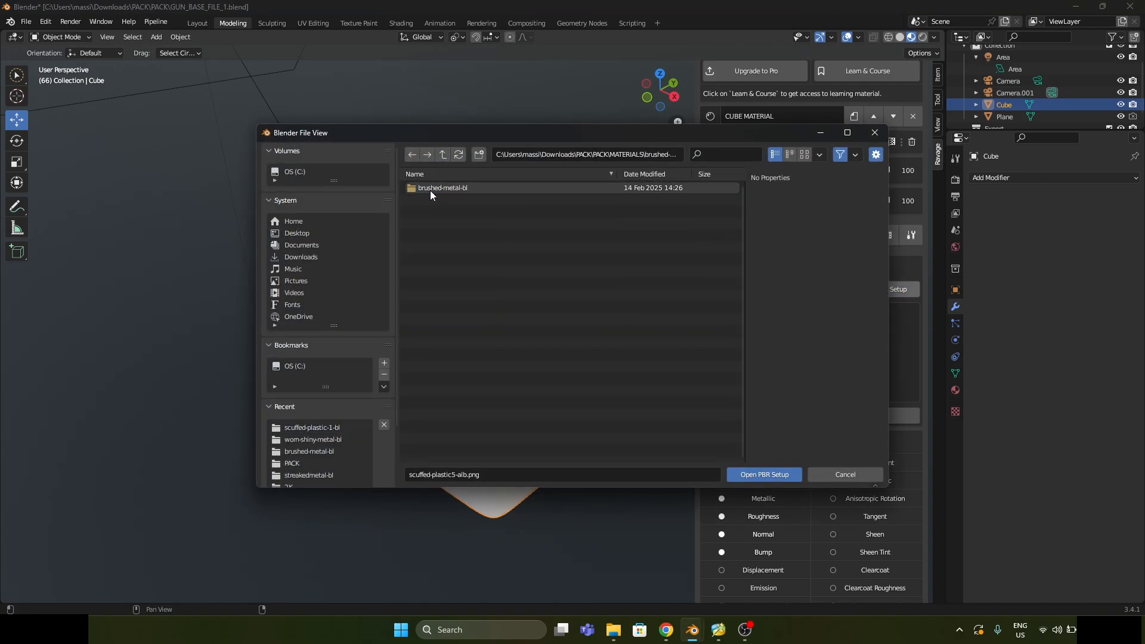
{"action": "double_click", "coordinate": [430, 191]}
{"action": "left_click", "coordinate": [430, 190]}
{"action": "left_click", "coordinate": [434, 247], "text": "shift"}
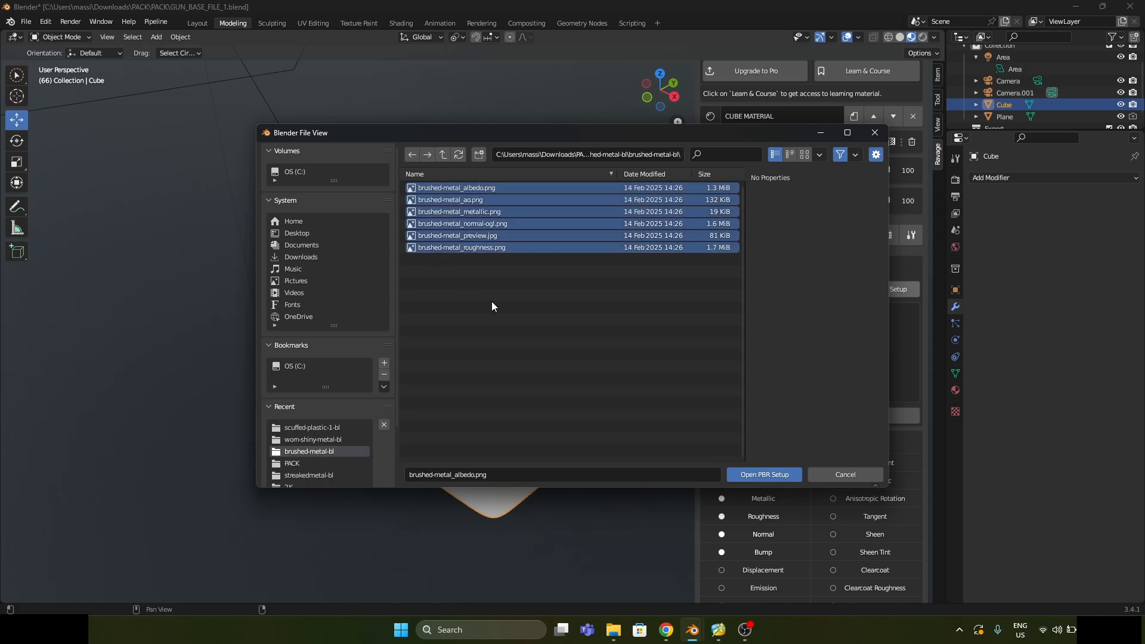
{"action": "left_click", "coordinate": [771, 479]}
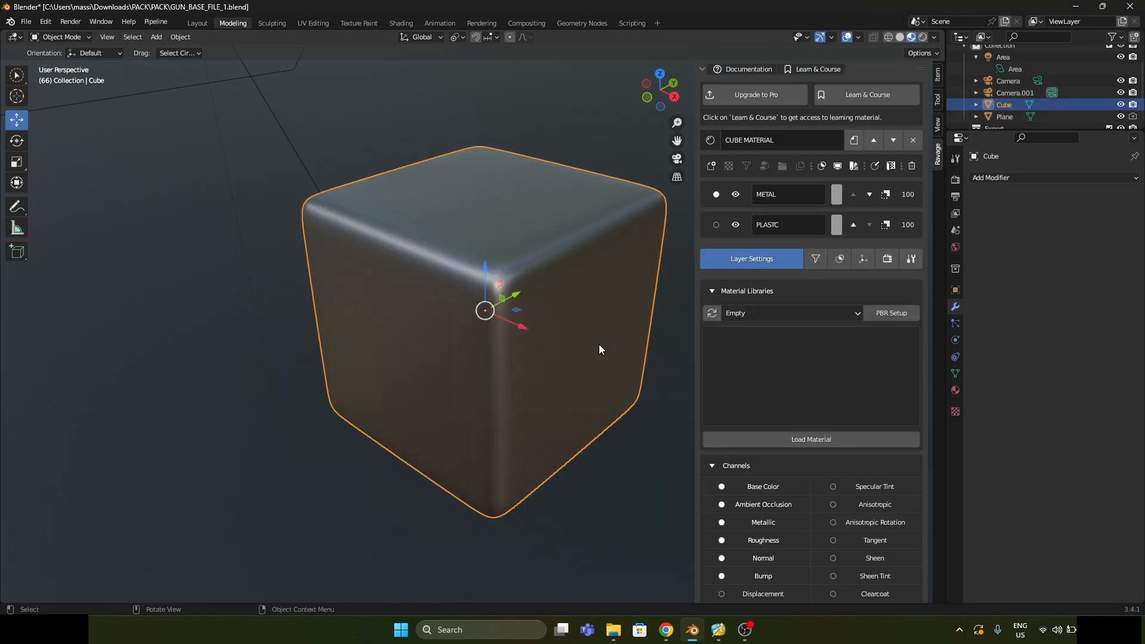
Add a blank black 2048 px image mask to the METAL layer
{"action": "left_click", "coordinate": [842, 260]}
{"action": "left_click", "coordinate": [822, 315]}
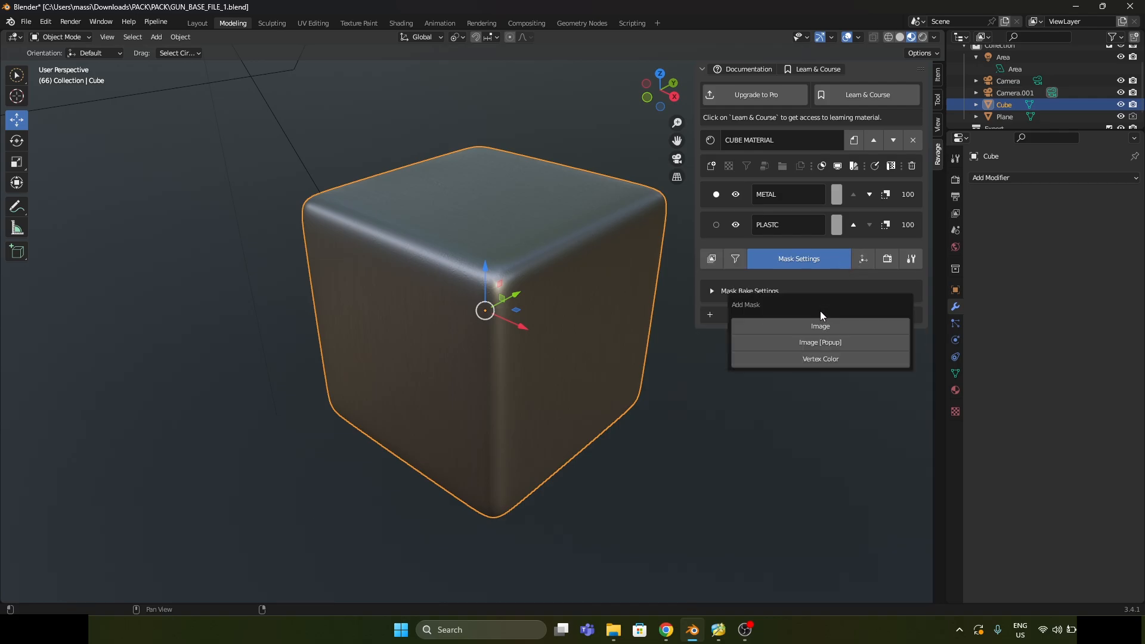
{"action": "left_click", "coordinate": [817, 344]}
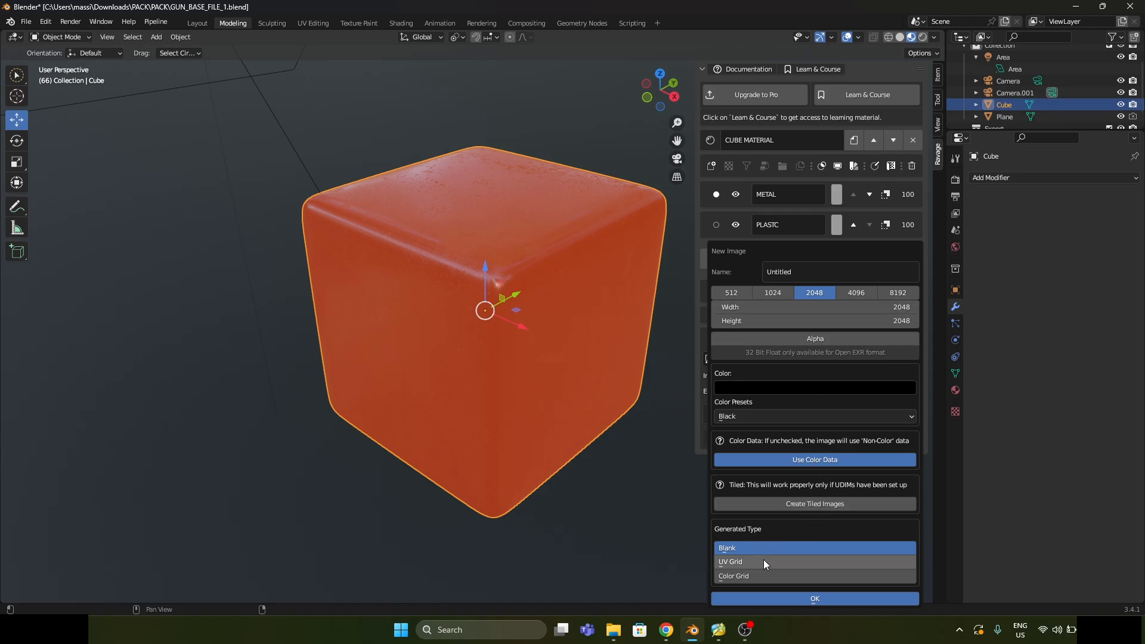
{"action": "left_click", "coordinate": [804, 598]}
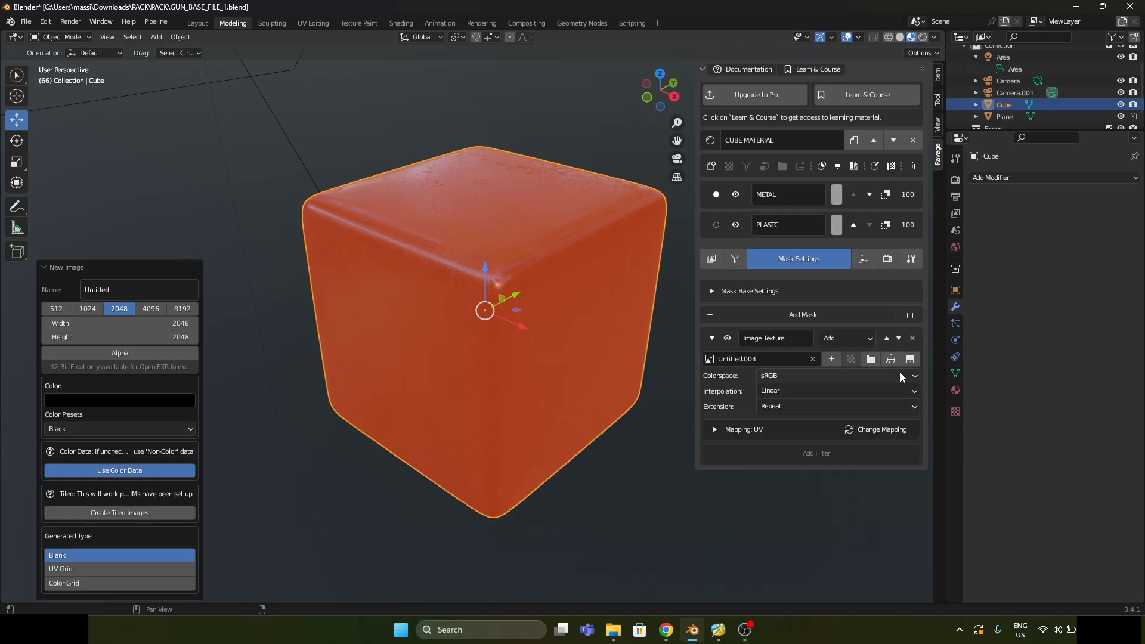
Paint the METAL layer's mask along the cube's edges with the brush strength at about 0.667 to reveal worn metal
{"action": "left_click", "coordinate": [890, 360]}
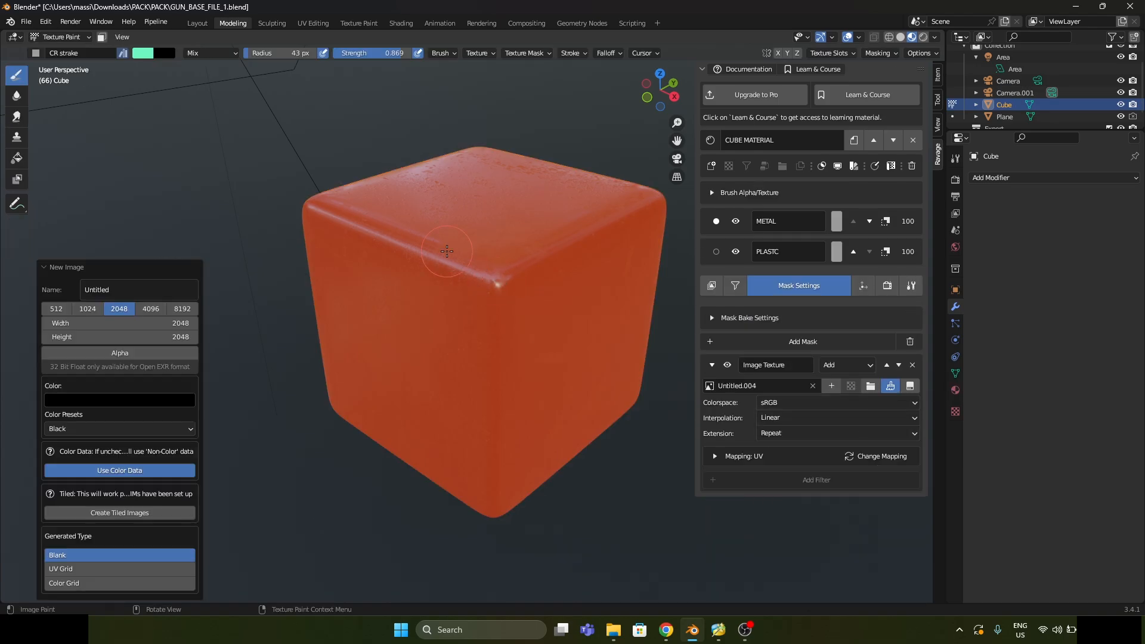
{"action": "left_click", "coordinate": [94, 55]}
{"action": "left_click", "coordinate": [442, 271]}
{"action": "mouse_move", "coordinate": [481, 281]}
{"action": "left_mouse_down"}
{"action": "mouse_move", "coordinate": [549, 258]}
{"action": "mouse_move", "coordinate": [477, 276]}
{"action": "mouse_move", "coordinate": [363, 240]}
{"action": "mouse_move", "coordinate": [316, 210]}
{"action": "left_mouse_up"}
{"action": "left_click_drag", "start_coordinate": [566, 244], "coordinate": [634, 199]}
{"action": "left_click_drag", "start_coordinate": [500, 304], "coordinate": [495, 504]}
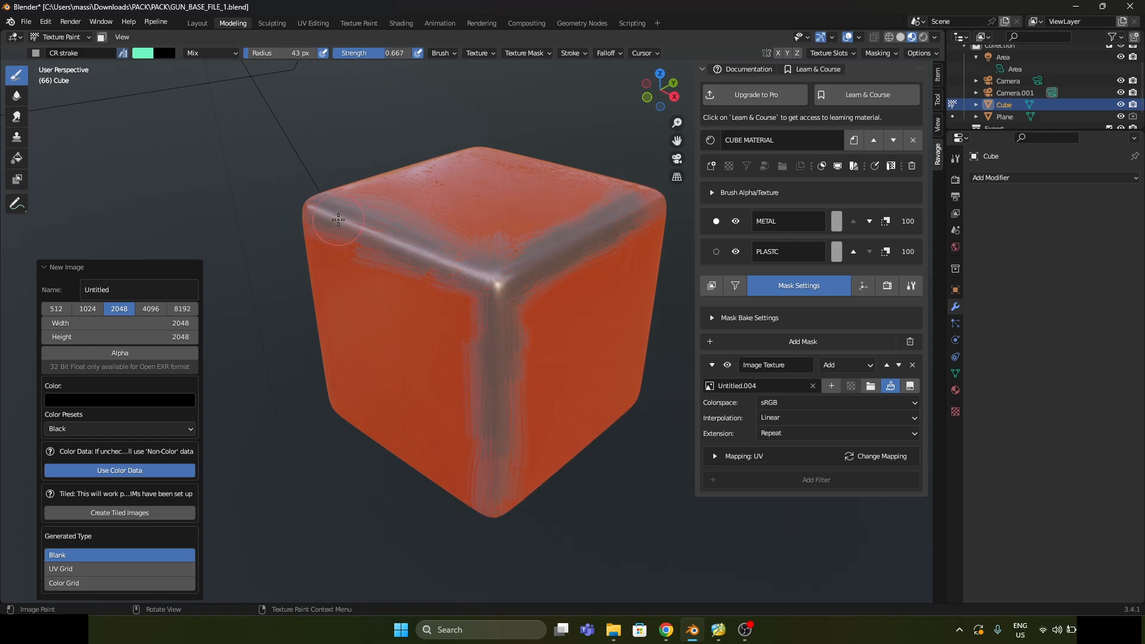
{"action": "middle_click_drag", "start_coordinate": [330, 224], "coordinate": [429, 247]}
{"action": "left_click_drag", "start_coordinate": [361, 178], "coordinate": [426, 345]}
{"action": "middle_click_drag", "start_coordinate": [426, 346], "coordinate": [590, 404]}
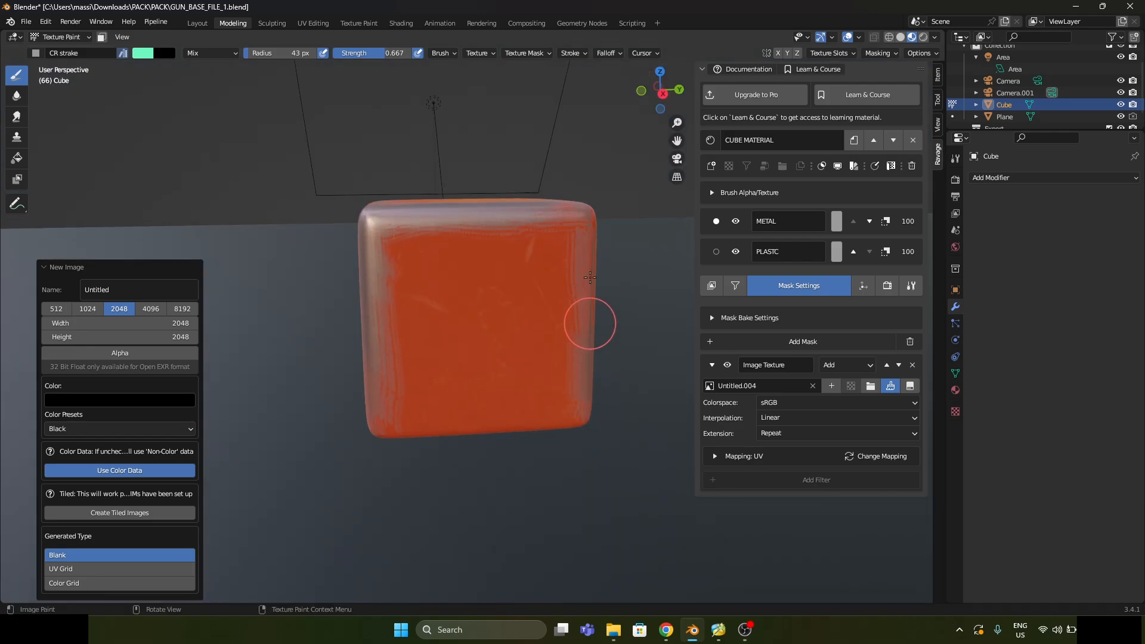
{"action": "middle_click_drag", "start_coordinate": [588, 304], "coordinate": [593, 275]}
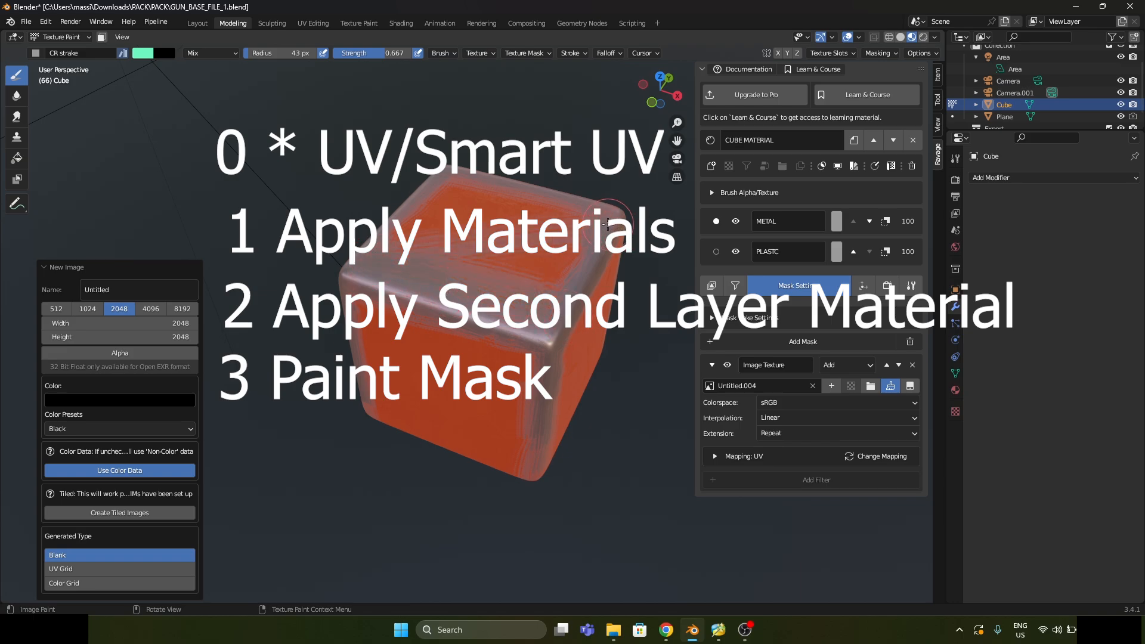
{"action": "middle_click_drag", "start_coordinate": [511, 339], "coordinate": [486, 215]}
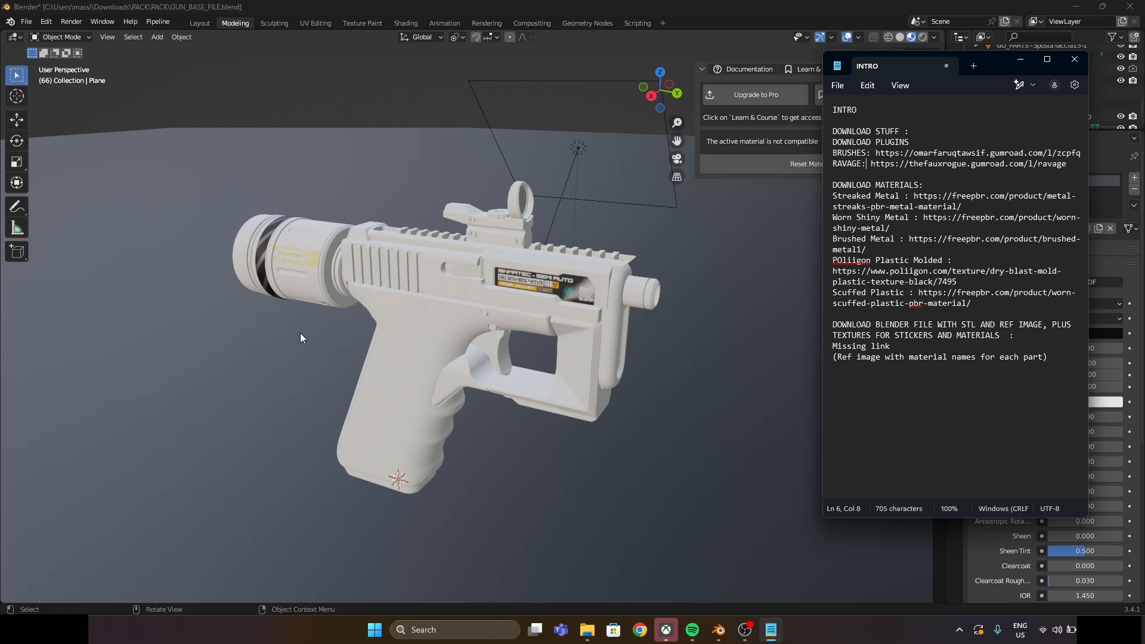
Examine the gun model and the GU_MATERIALS_1.jpg reference for the material assigned to each part
{"action": "mouse_move", "coordinate": [299, 333]}
{"action": "middle_mouse_down"}
{"action": "mouse_move", "coordinate": [324, 320]}
{"action": "mouse_move", "coordinate": [306, 327]}
{"action": "middle_mouse_up"}
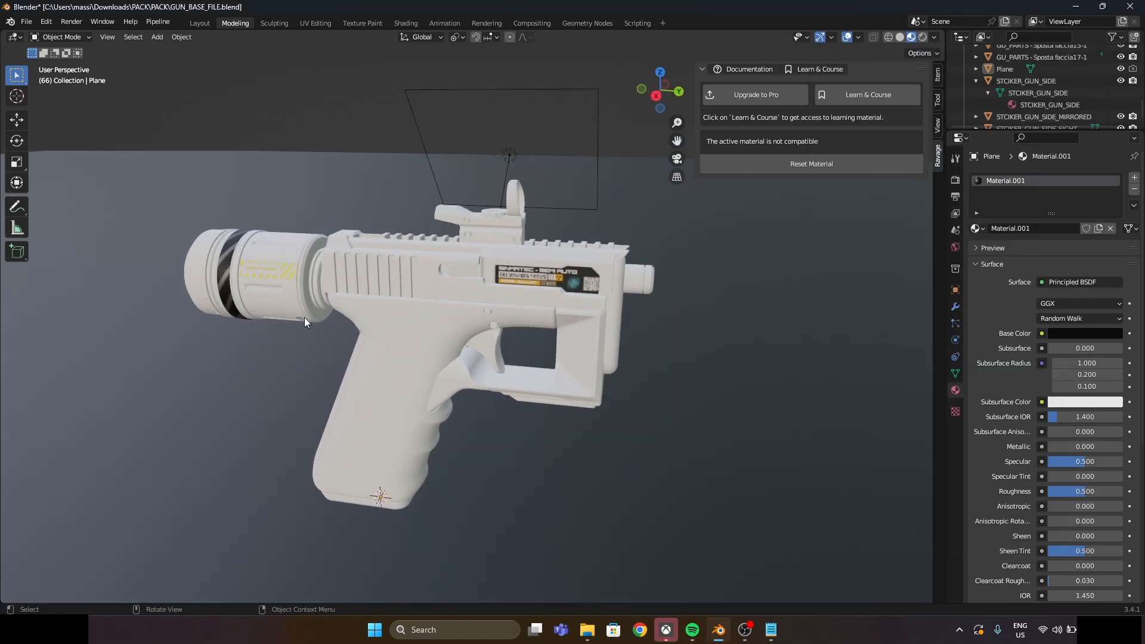
{"action": "left_click", "coordinate": [345, 279]}
{"action": "middle_click_drag", "start_coordinate": [334, 292], "coordinate": [503, 428]}
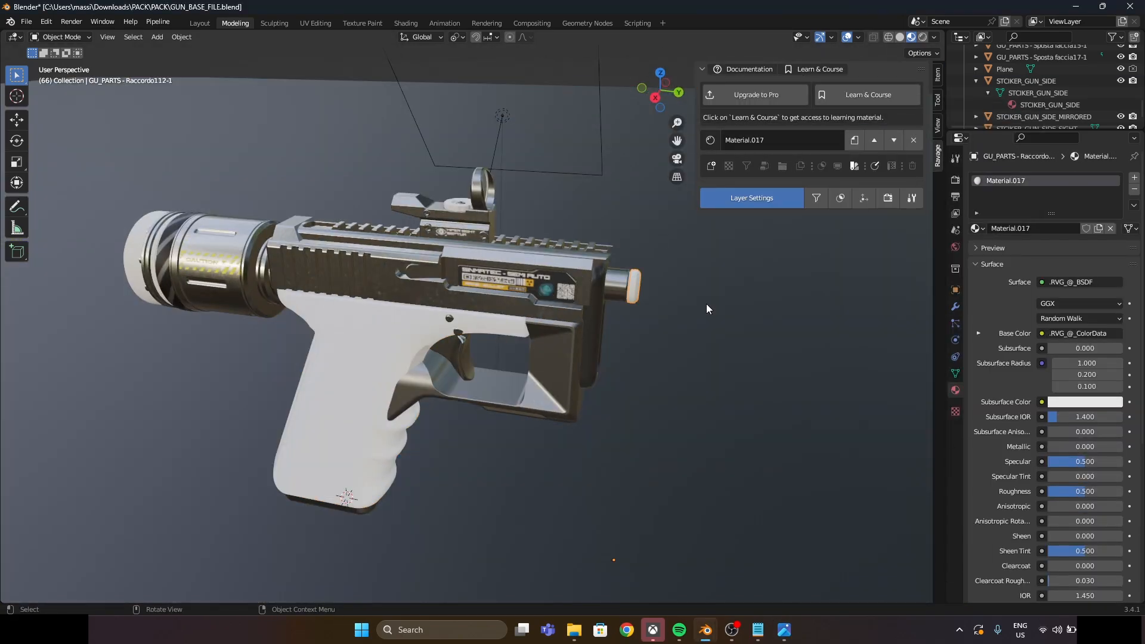
{"action": "middle_click_drag", "start_coordinate": [691, 287], "coordinate": [742, 269]}
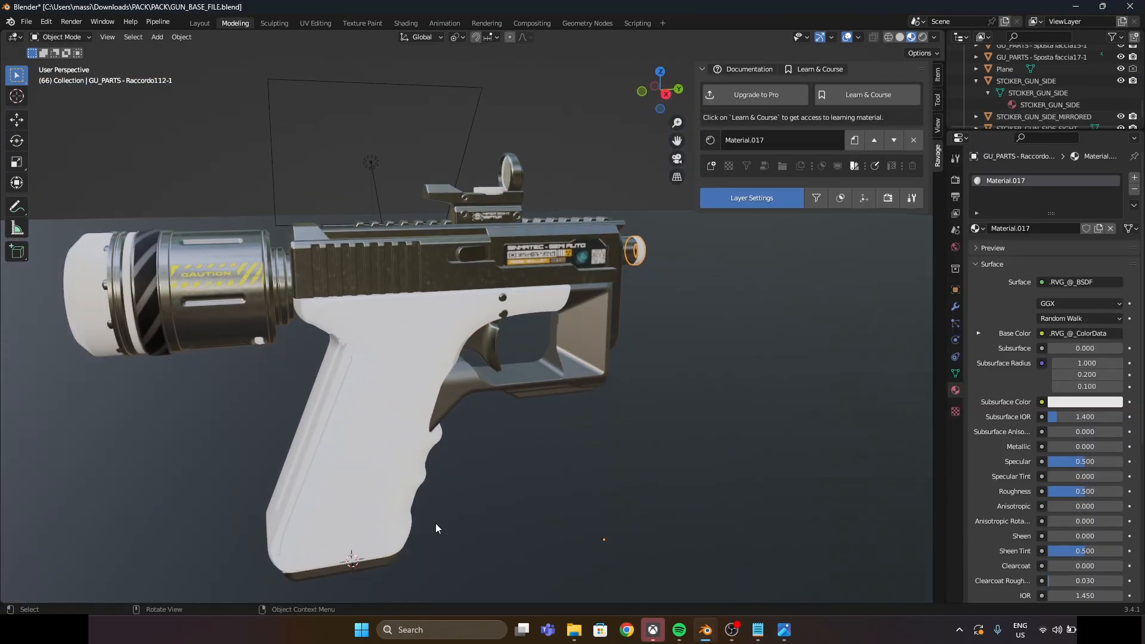
{"action": "left_click", "coordinate": [786, 632]}
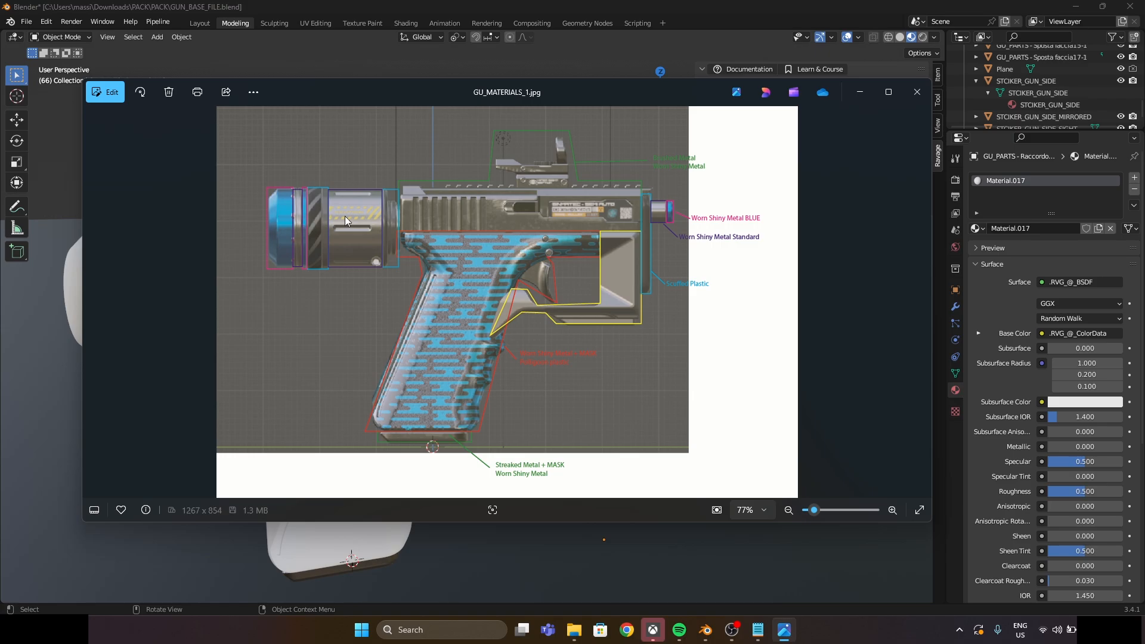
{"action": "left_click", "coordinate": [723, 540]}
{"action": "left_click", "coordinate": [723, 540]}
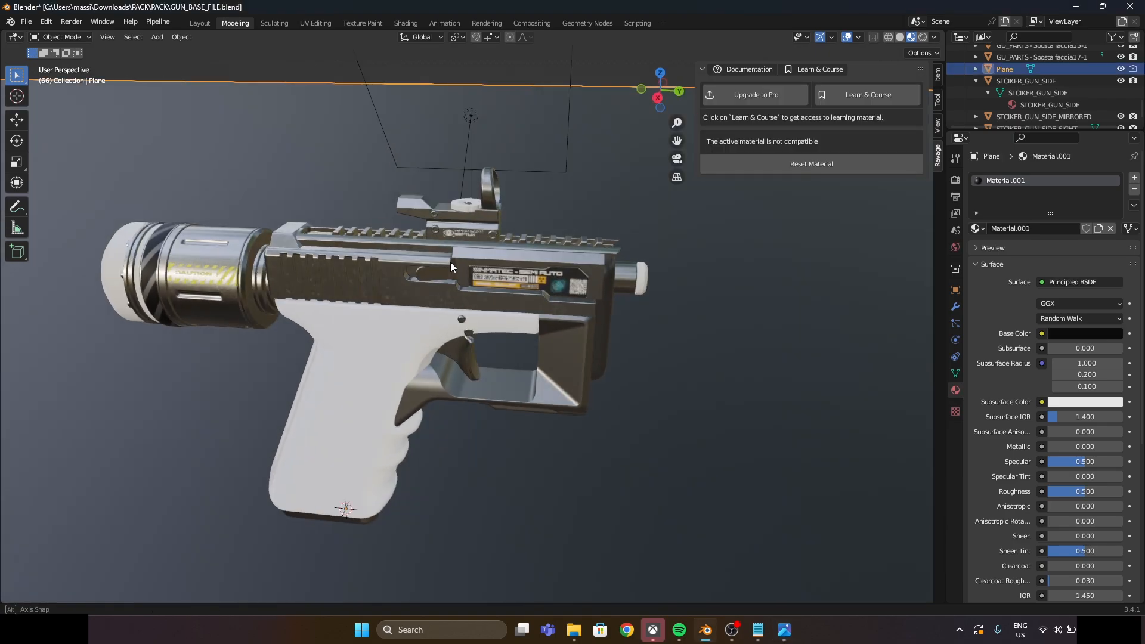
Add a Ravage layer to the material of the white ring at the tip of the gun's barrel
{"action": "middle_click_drag", "start_coordinate": [450, 263], "coordinate": [458, 259]}
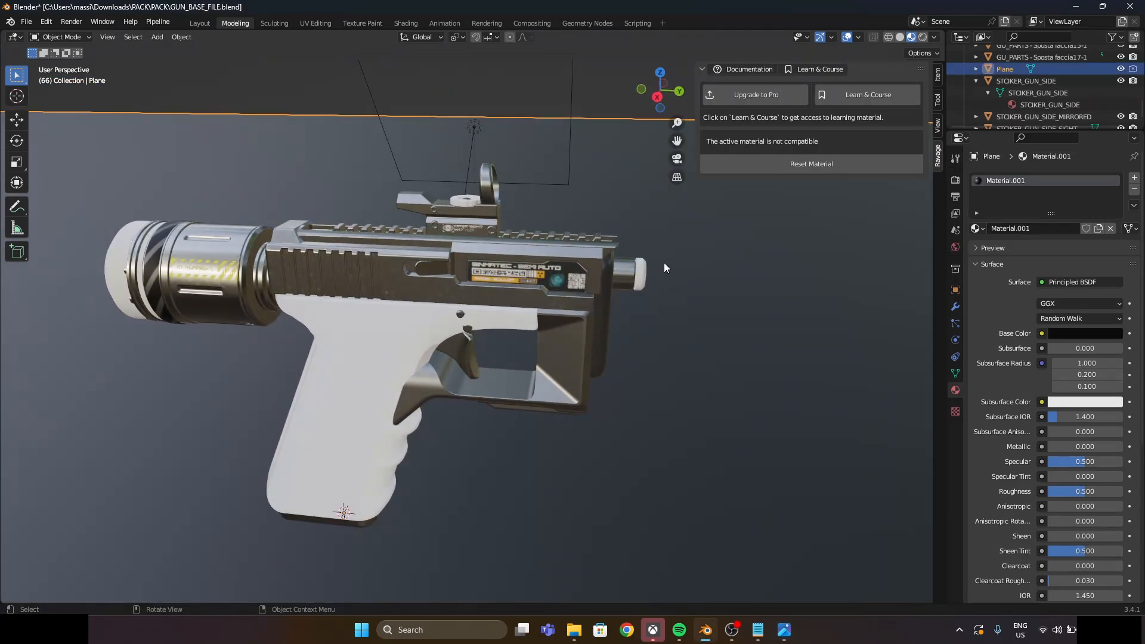
{"action": "left_click", "coordinate": [646, 269]}
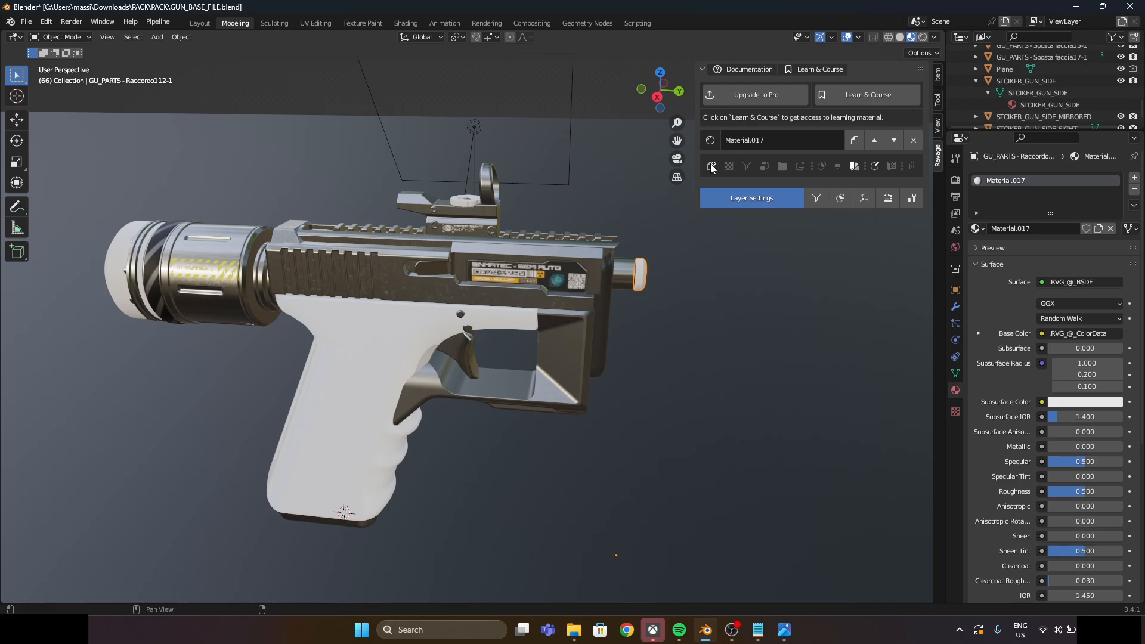
{"action": "left_click", "coordinate": [710, 166]}
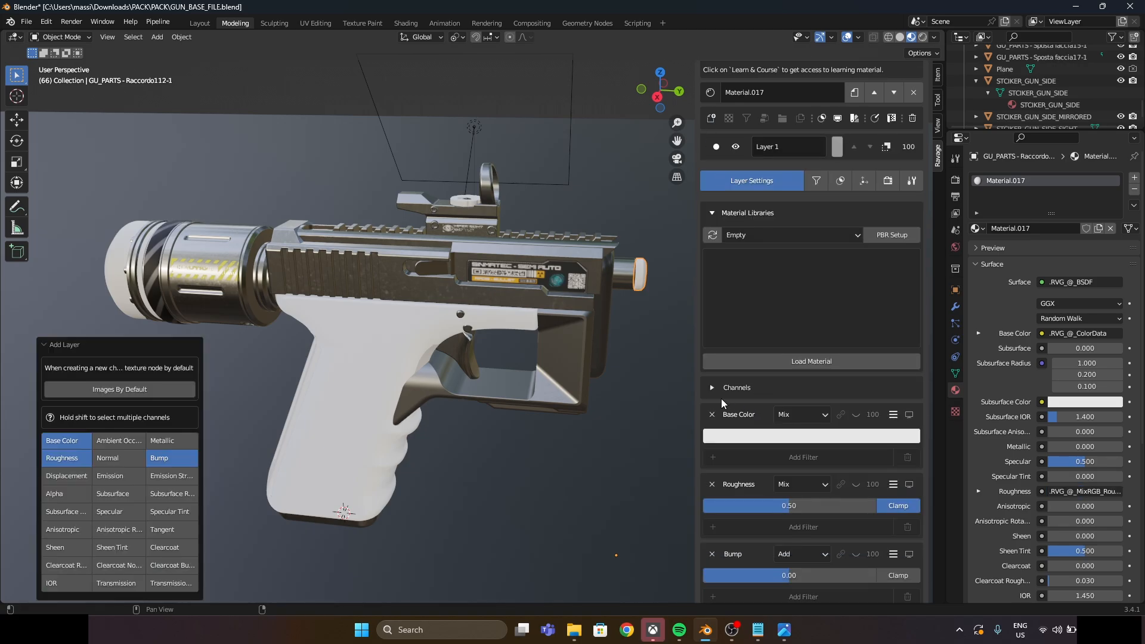
Load the worn-shiny-metal images into the barrel tip's layer with PBR Setup and deselect the part
{"action": "left_click", "coordinate": [876, 187]}
{"action": "left_click", "coordinate": [442, 155]}
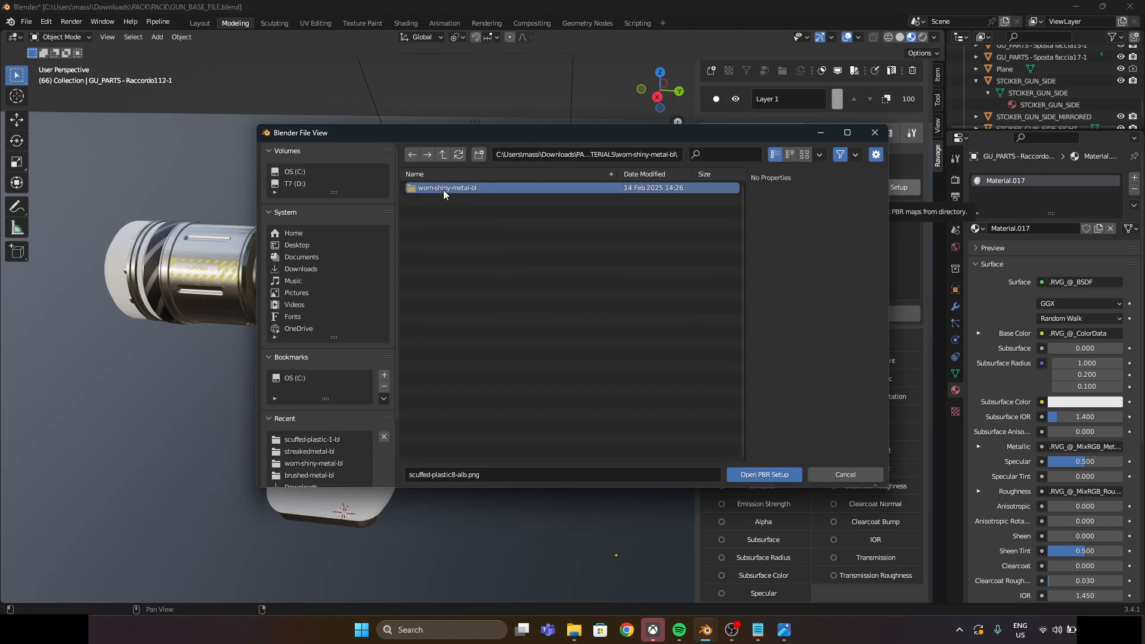
{"action": "left_click", "coordinate": [443, 189]}
{"action": "left_click", "coordinate": [442, 190]}
{"action": "left_click", "coordinate": [459, 260], "text": "shift"}
{"action": "left_click", "coordinate": [764, 474]}
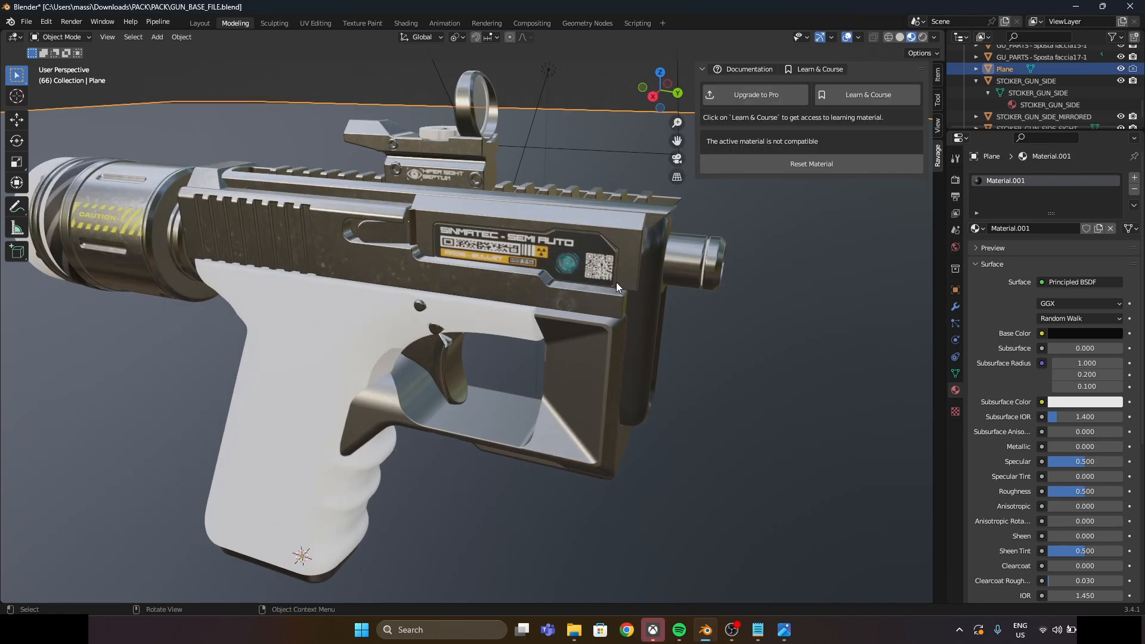
{"action": "left_click", "coordinate": [673, 369]}
{"action": "scroll", "coordinate": [606, 286], "scroll_direction": "down", "scroll_amount": 3}
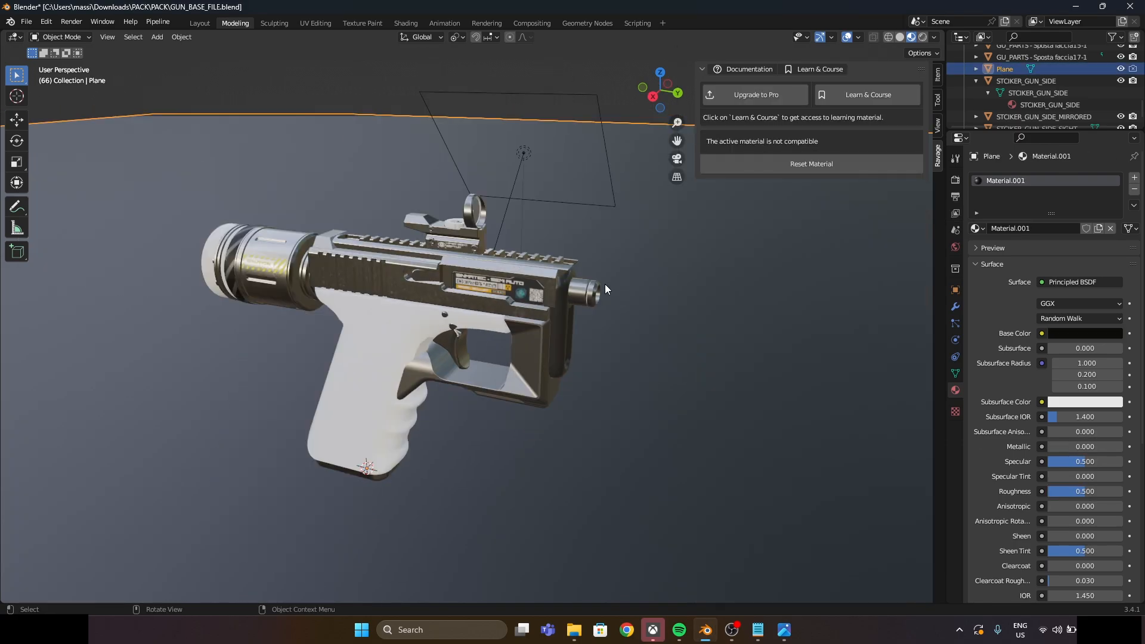
Change the barrel tip's Base Color channel from an image to RGB and set it to blue, hex 4098E7
{"action": "left_click", "coordinate": [597, 292]}
{"action": "scroll", "coordinate": [754, 424], "scroll_direction": "down", "scroll_amount": 15}
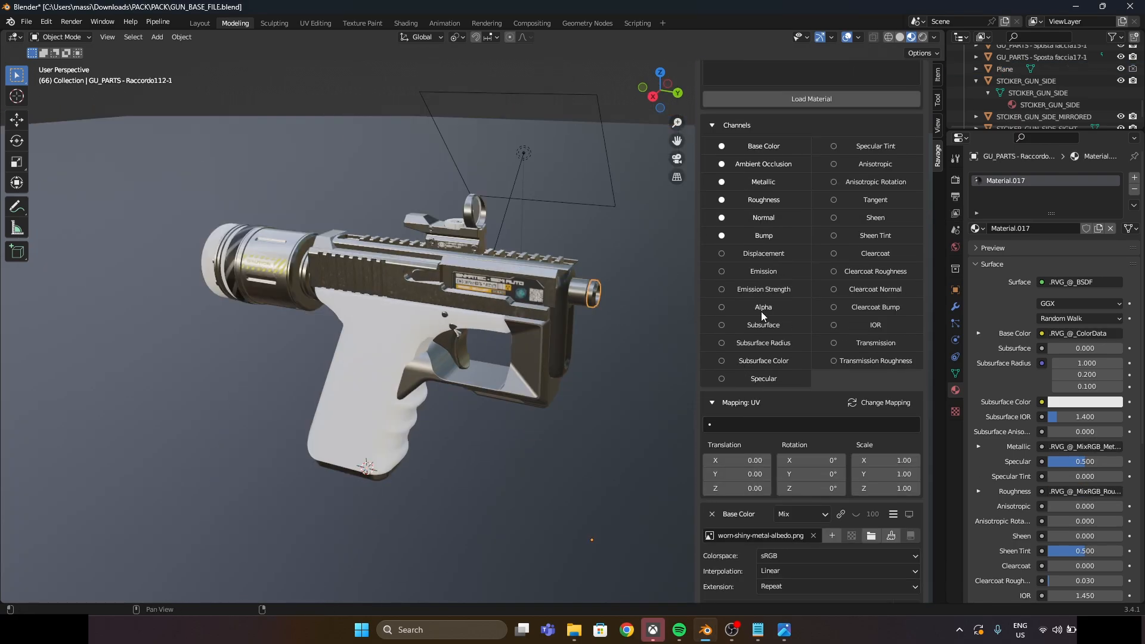
{"action": "scroll", "coordinate": [754, 444], "scroll_direction": "down", "scroll_amount": 1}
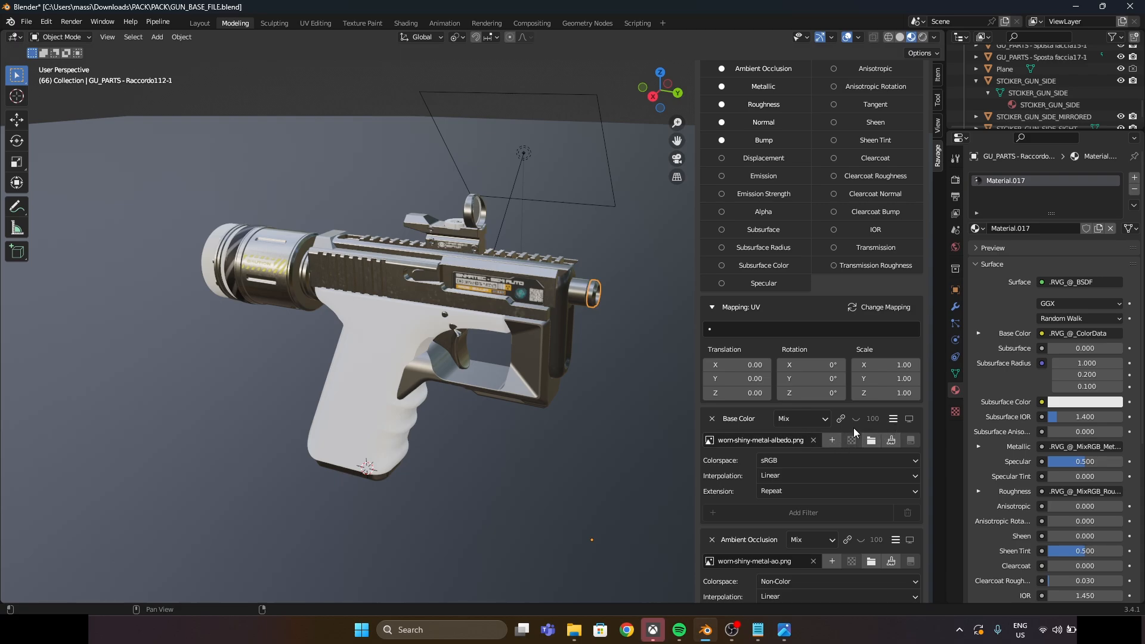
{"action": "left_click", "coordinate": [891, 420]}
{"action": "left_click", "coordinate": [834, 461]}
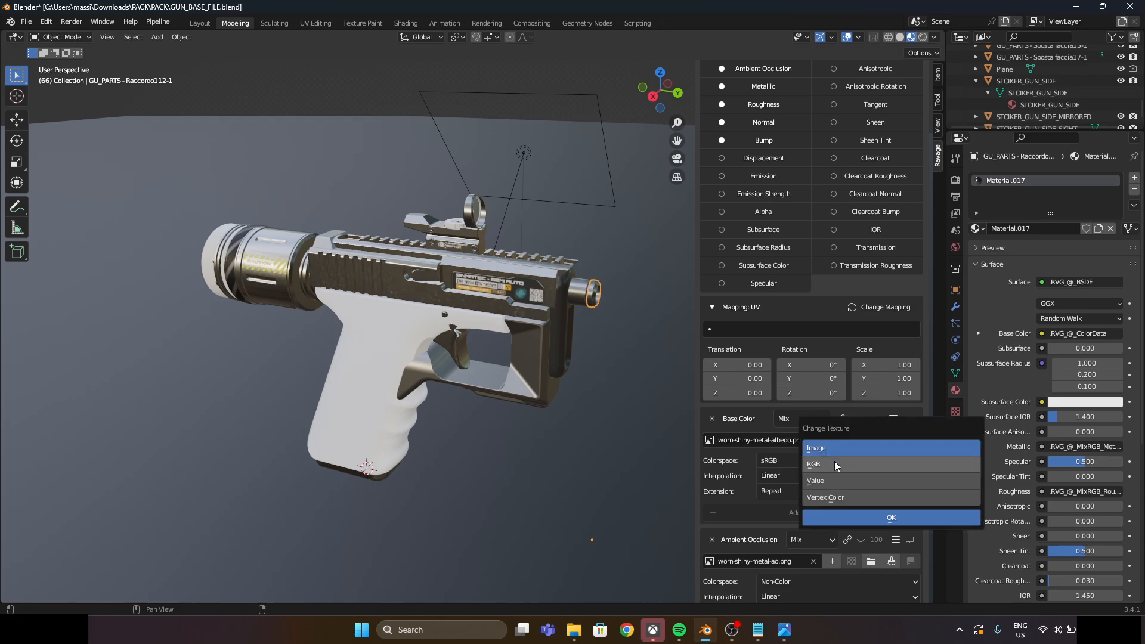
{"action": "left_click", "coordinate": [859, 516]}
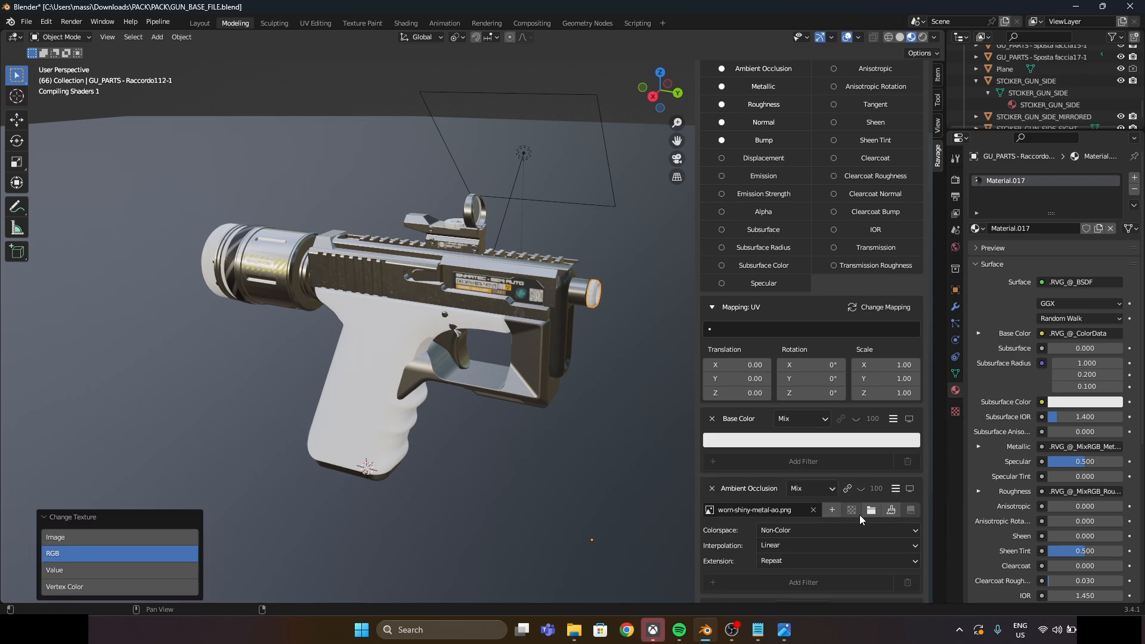
{"action": "left_click", "coordinate": [757, 440]}
{"action": "left_click_drag", "start_coordinate": [773, 283], "coordinate": [766, 280]}
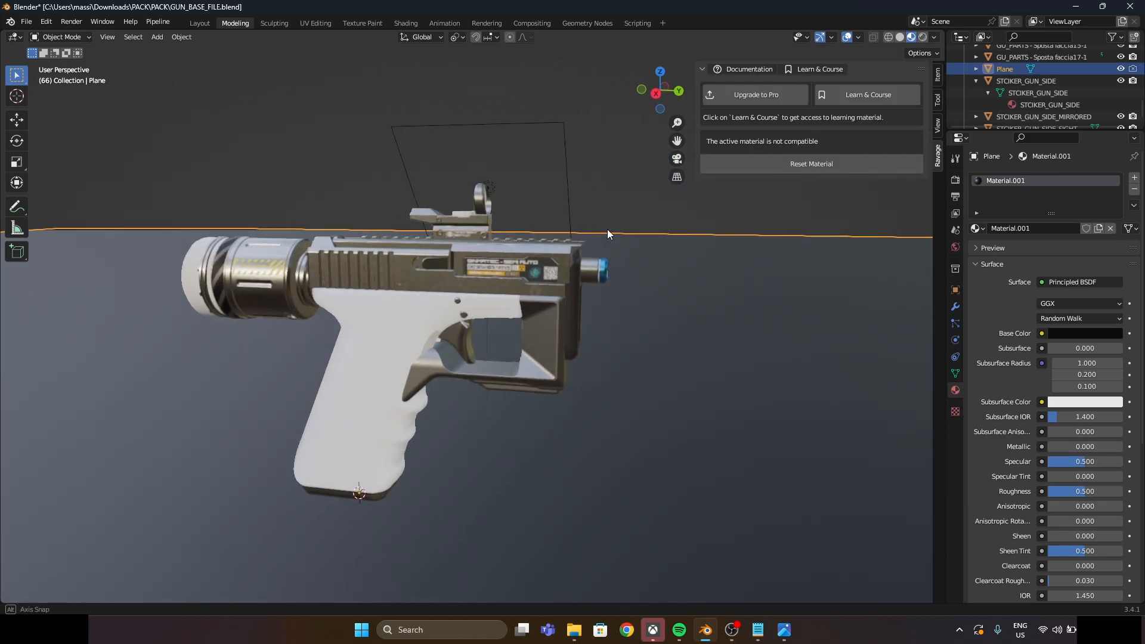
Display the barrel tip's Base Color as a hex code and select the code
{"action": "middle_click_drag", "start_coordinate": [607, 229], "coordinate": [611, 241]}
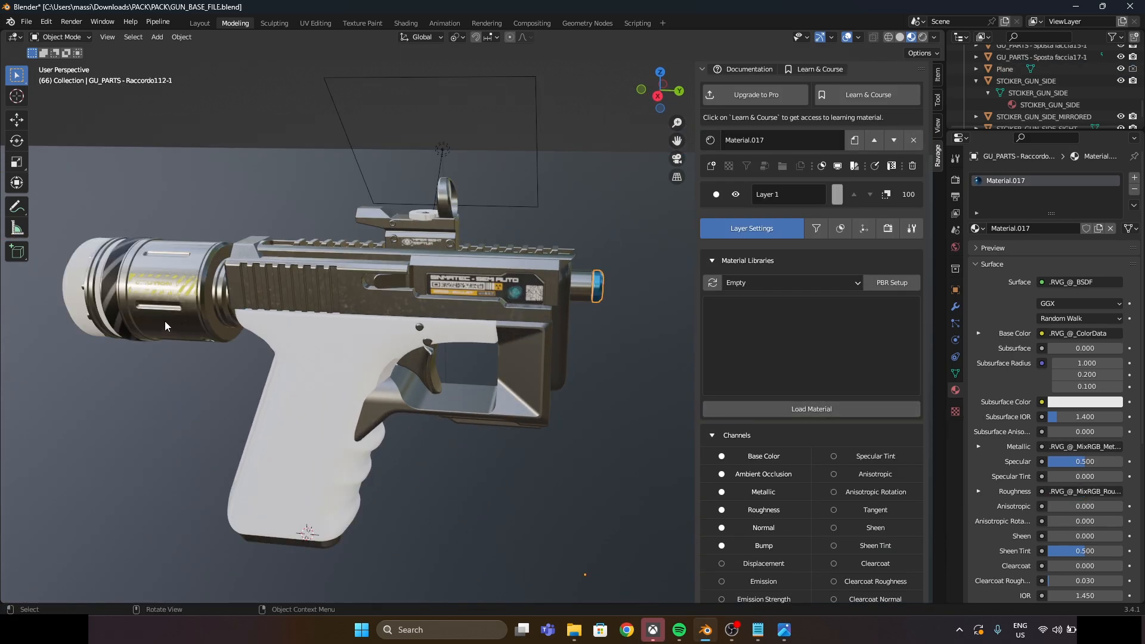
{"action": "middle_click_drag", "start_coordinate": [164, 325], "coordinate": [656, 406]}
{"action": "scroll", "coordinate": [771, 444], "scroll_direction": "down", "scroll_amount": 12}
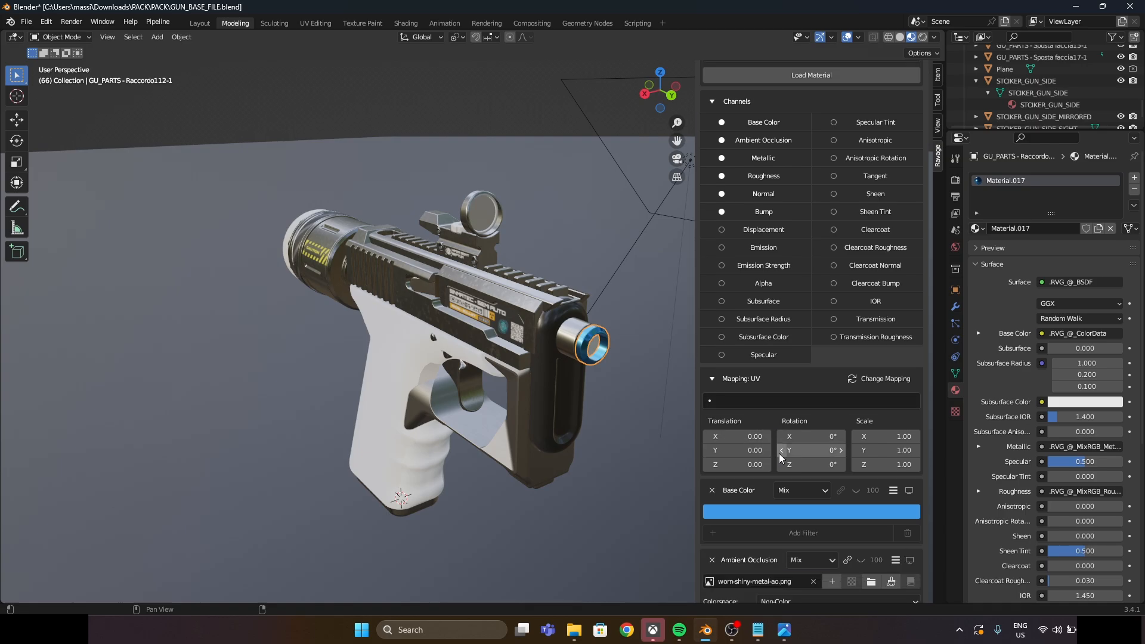
{"action": "left_click", "coordinate": [796, 508]}
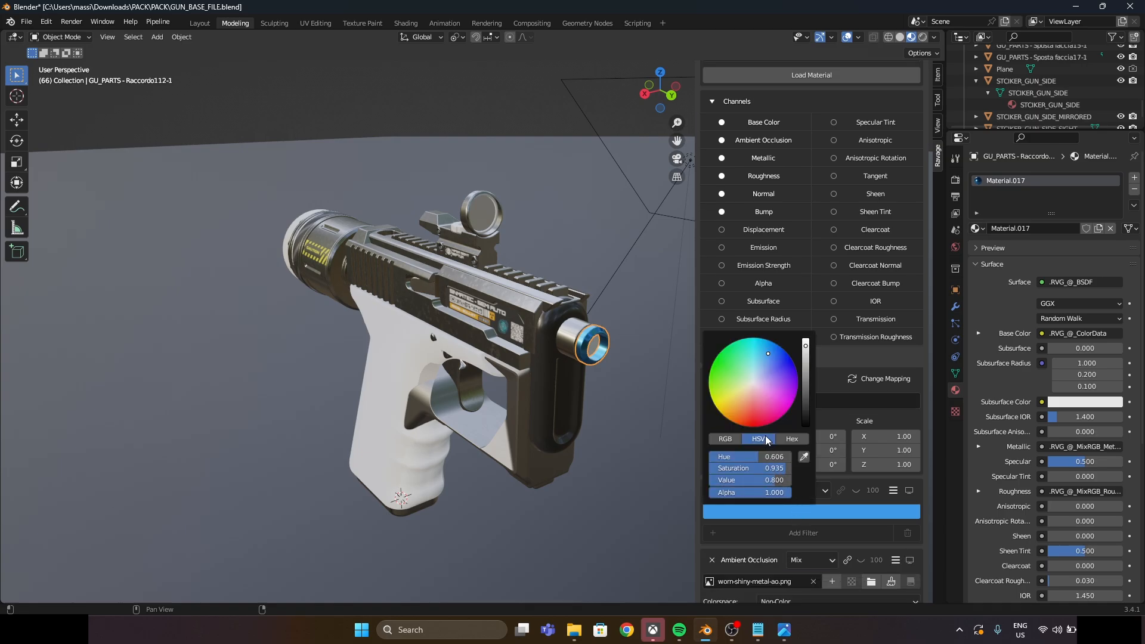
{"action": "left_click", "coordinate": [790, 438]}
{"action": "left_click", "coordinate": [756, 455]}
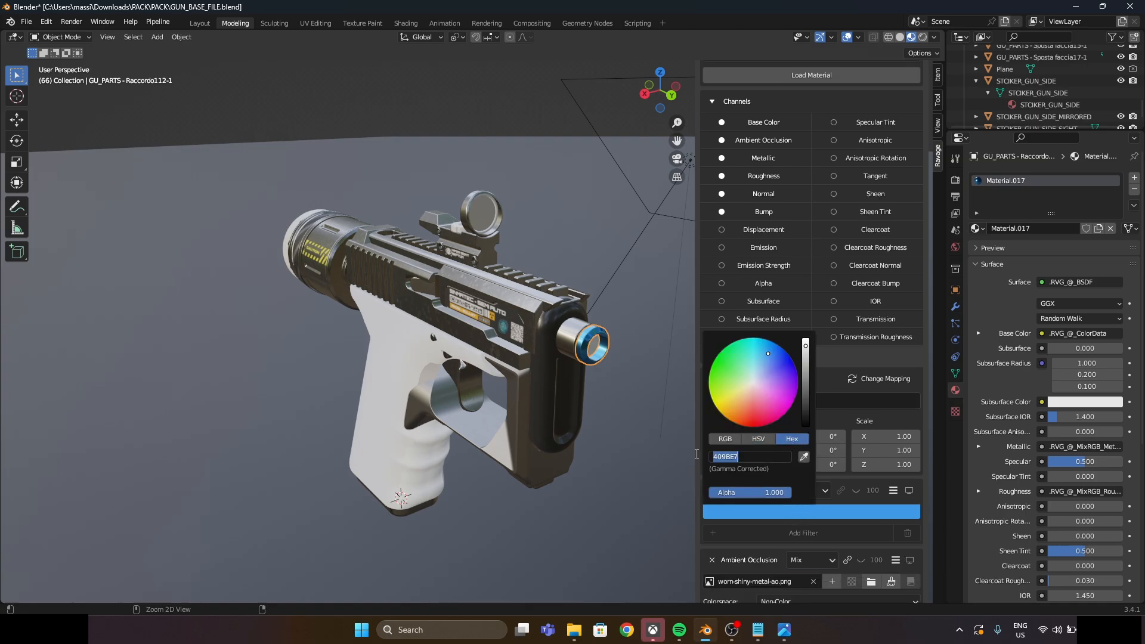
Create a Ravage material on the white cap at the end of the striped cylinder and add a layer
{"action": "middle_click_drag", "start_coordinate": [611, 475], "coordinate": [339, 231]}
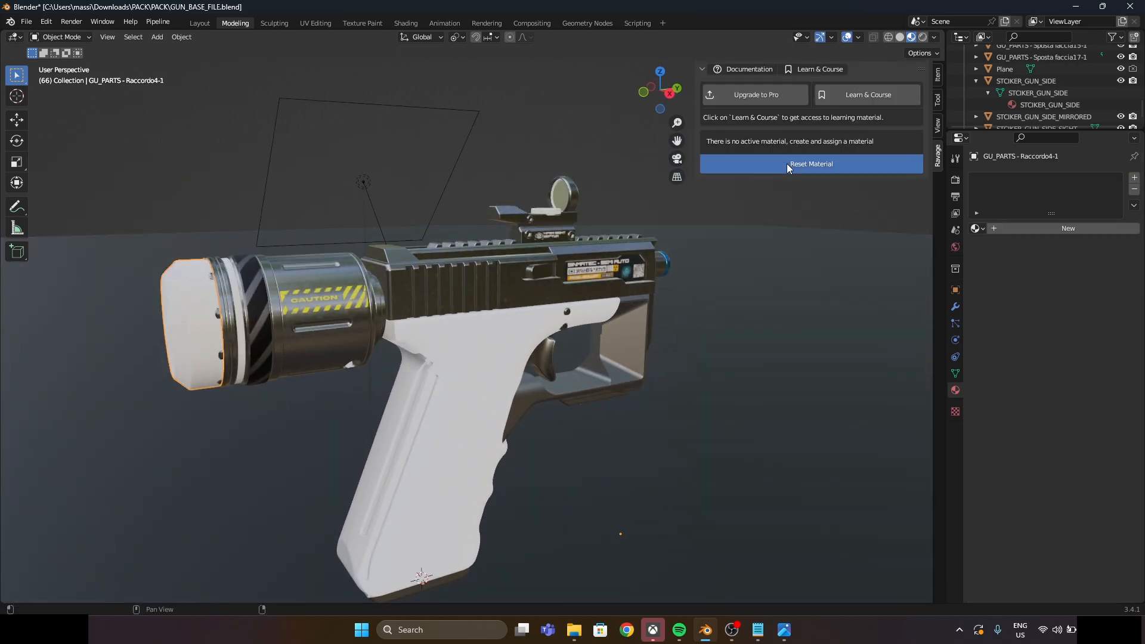
{"action": "left_click", "coordinate": [775, 165]}
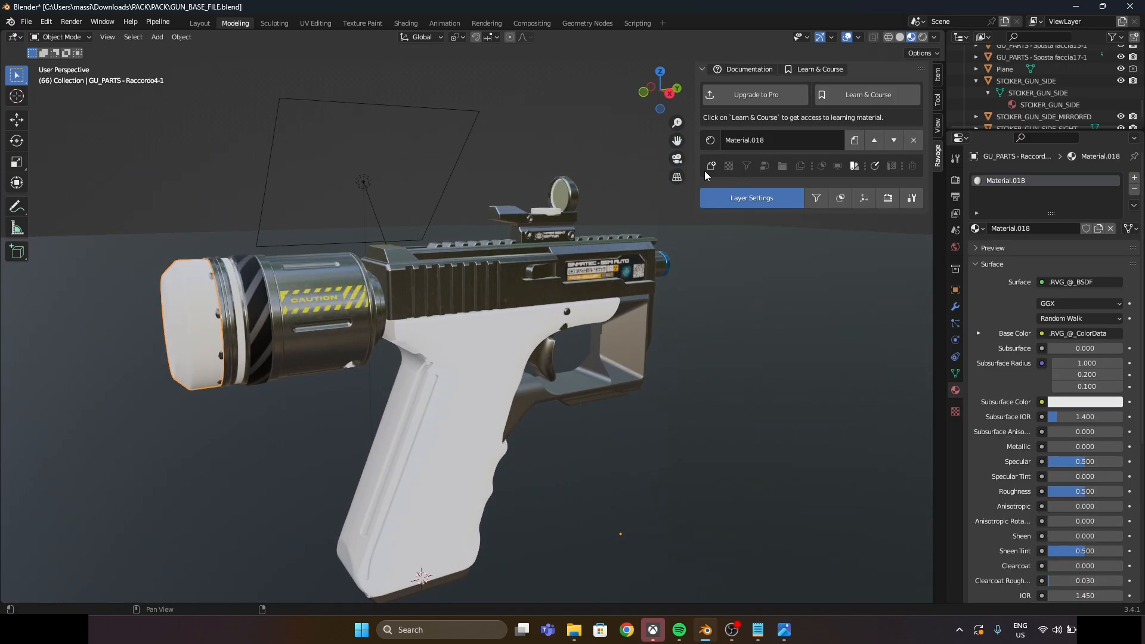
{"action": "left_click", "coordinate": [710, 166]}
Enable the Ambient Occlusion, Metallic and Normal channels on the end cap's new layer
{"action": "left_click", "coordinate": [713, 435]}
{"action": "left_click", "coordinate": [721, 474]}
{"action": "left_click", "coordinate": [722, 492]}
{"action": "left_click", "coordinate": [722, 527]}
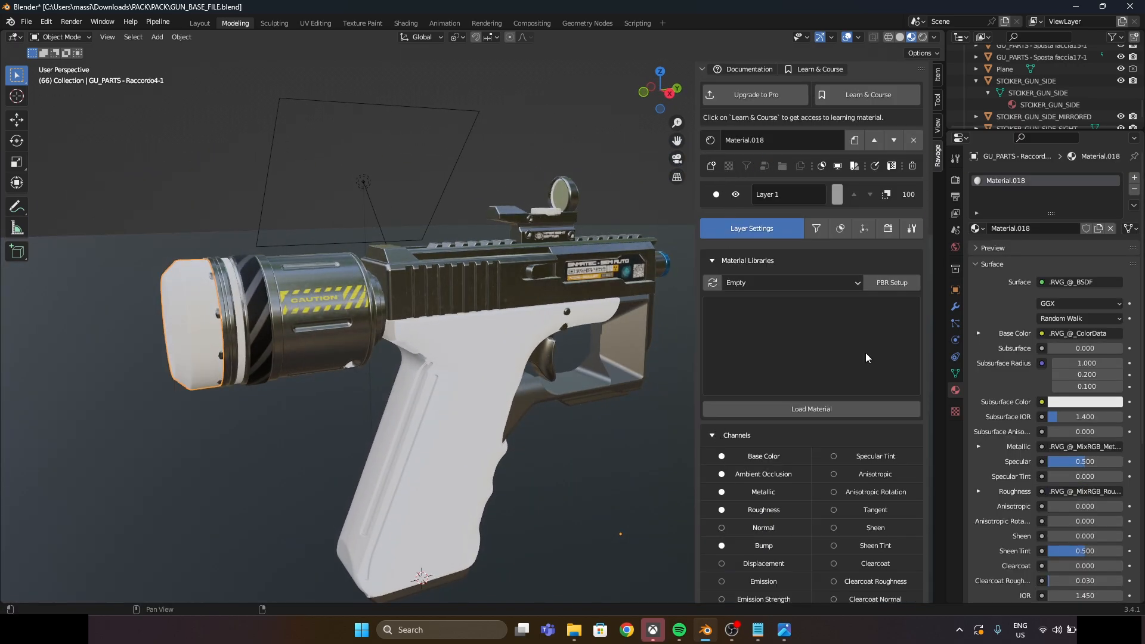
Load the worn-shiny-metal texture maps as a PBR setup into the end cap's layer
{"action": "left_click", "coordinate": [891, 283]}
{"action": "left_click", "coordinate": [470, 188]}
{"action": "left_click", "coordinate": [471, 259], "text": "shift"}
{"action": "left_click", "coordinate": [756, 475]}
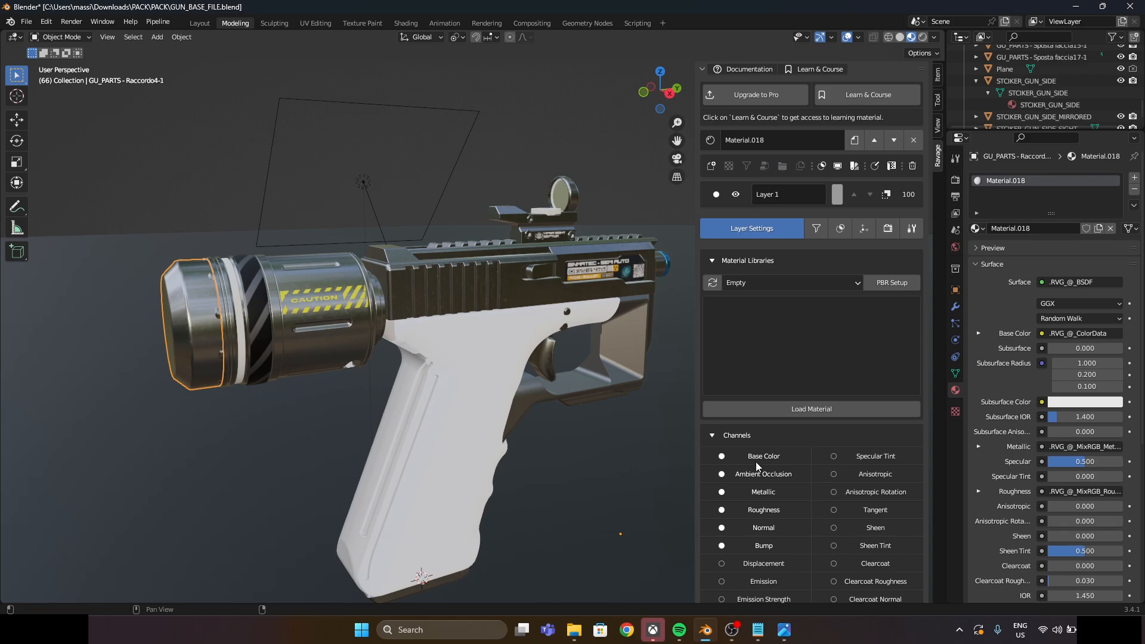
Change the end cap's Base Color channel from an image to RGB and set it to hex 4098E7
{"action": "scroll", "coordinate": [763, 457], "scroll_direction": "down", "scroll_amount": 10}
{"action": "left_click", "coordinate": [893, 395]}
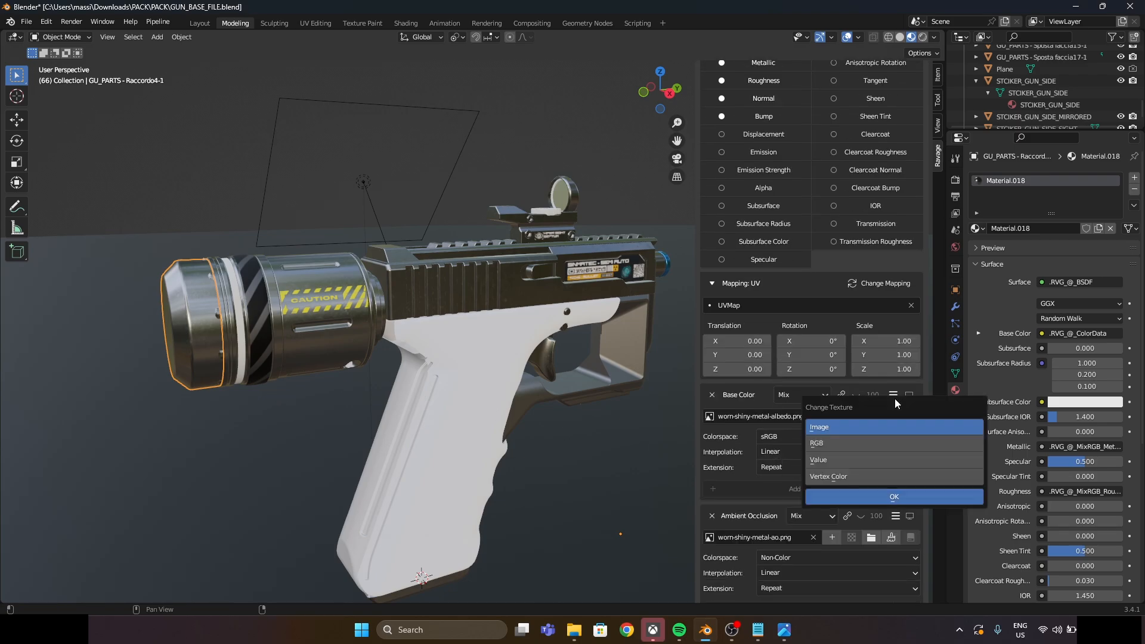
{"action": "left_click", "coordinate": [858, 441]}
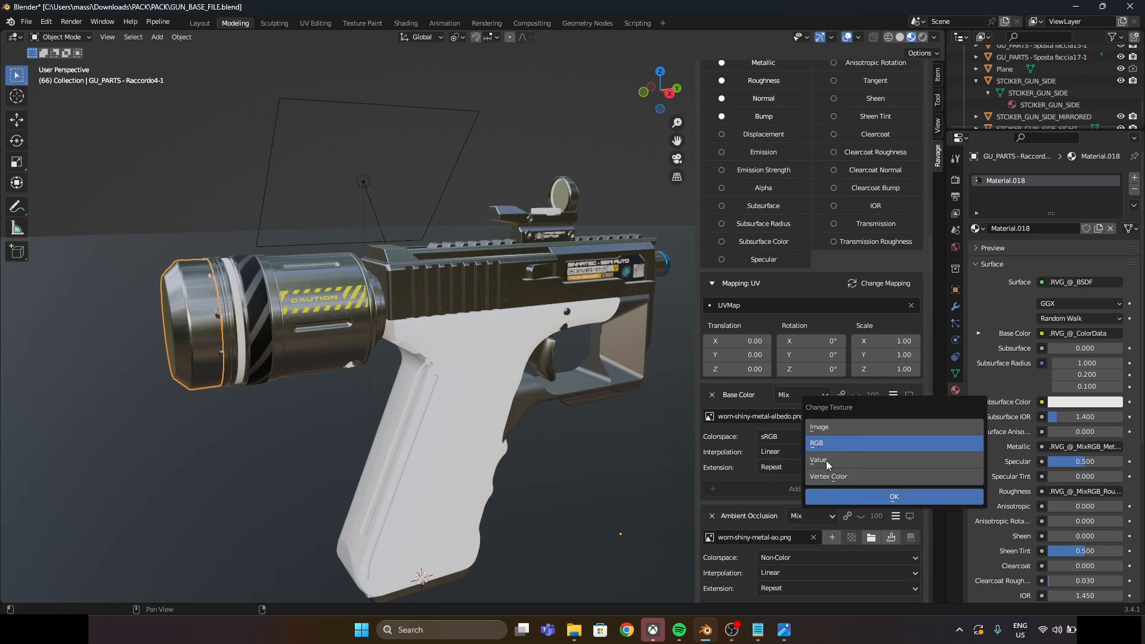
{"action": "key", "text": "Return"}
{"action": "left_click", "coordinate": [770, 417]}
{"action": "left_click", "coordinate": [768, 362]}
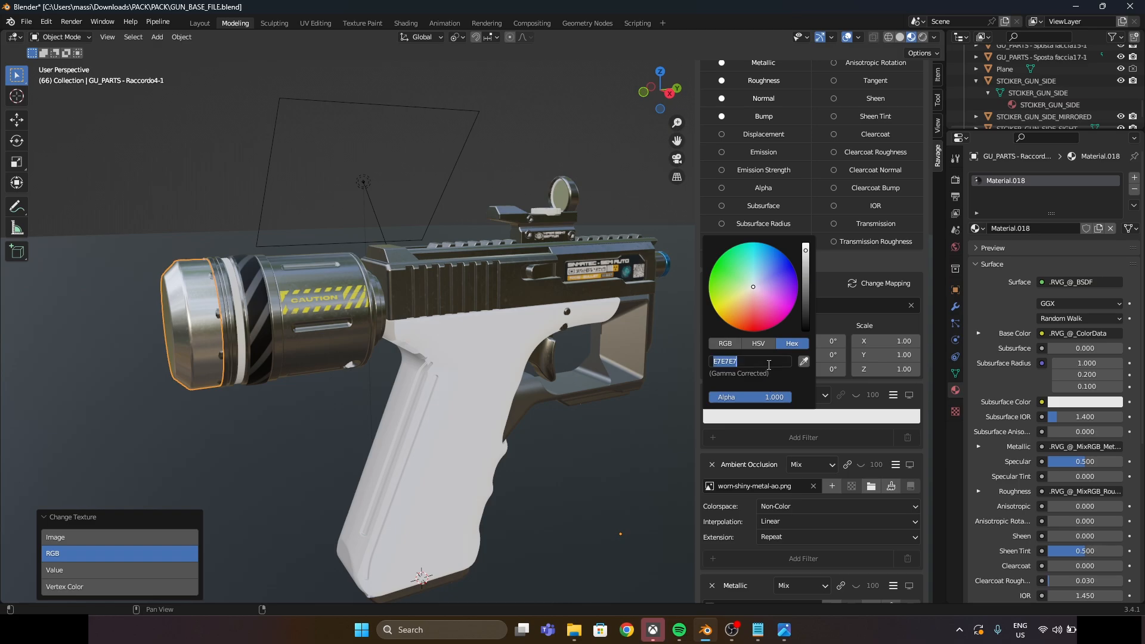
{"action": "key", "text": "Return"}
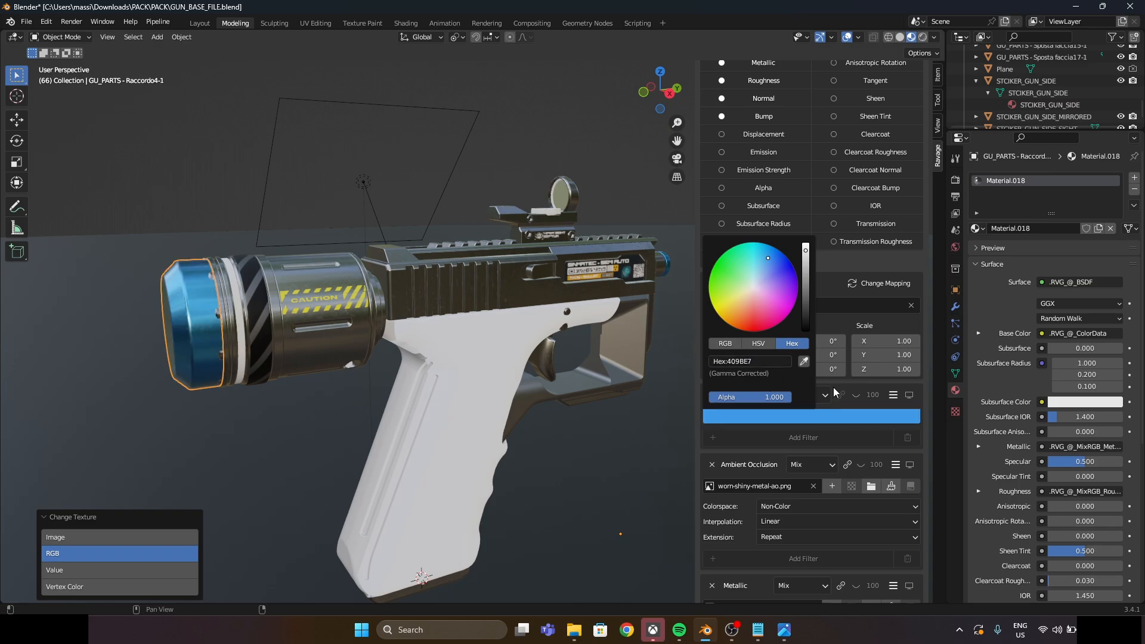
Give the white ring behind the blue end cap a Ravage layer with the worn-shiny-metal PBR maps
{"action": "middle_click_drag", "start_coordinate": [346, 232], "coordinate": [222, 325]}
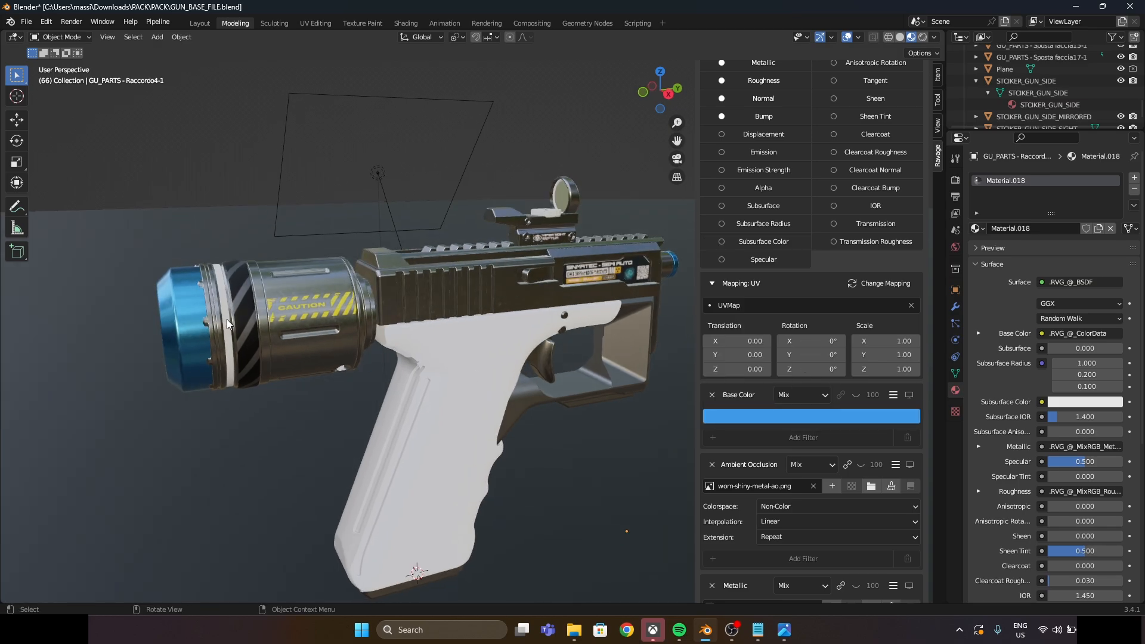
{"action": "left_click", "coordinate": [226, 319]}
{"action": "left_click", "coordinate": [901, 284]}
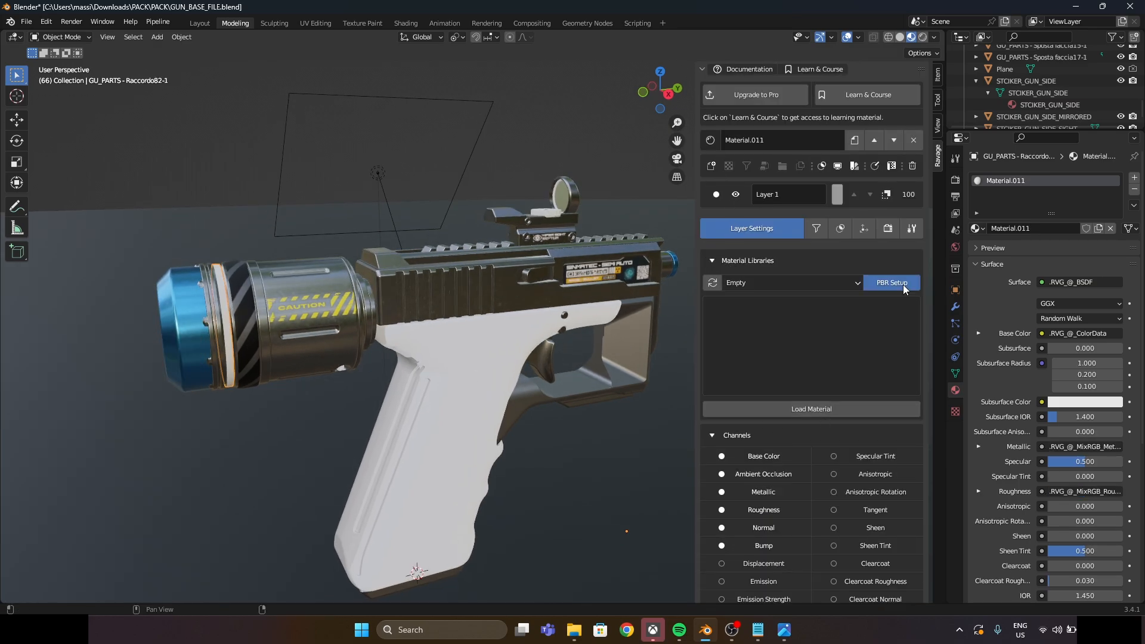
Change the ring's Base Color channel to RGB and set it to the same blue, hex 4098E7
{"action": "scroll", "coordinate": [762, 323], "scroll_direction": "down", "scroll_amount": 17}
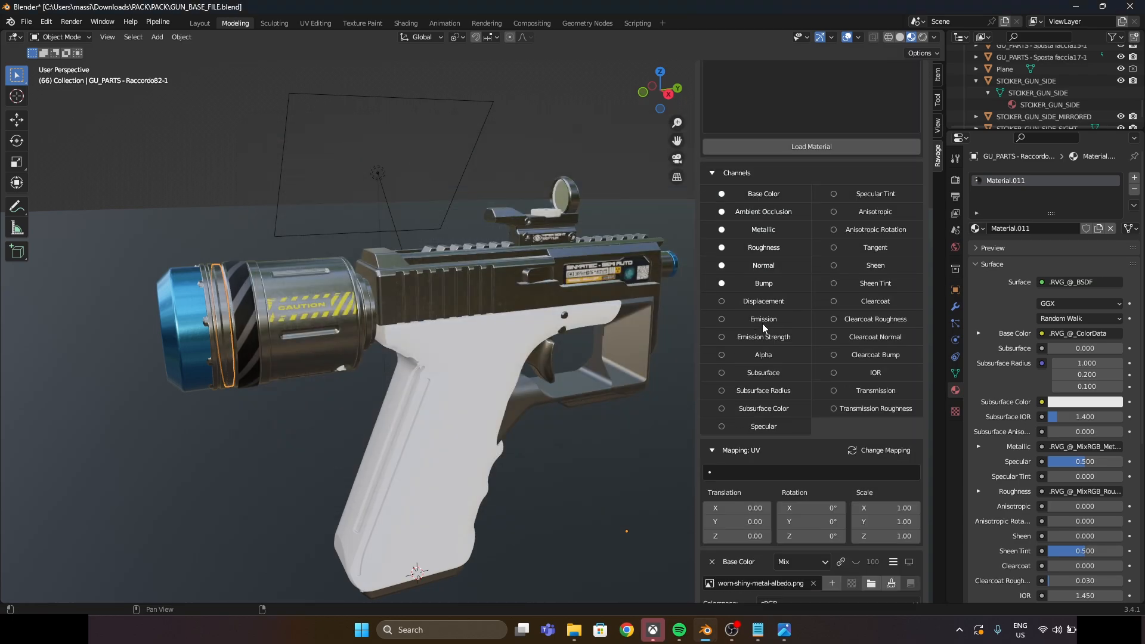
{"action": "left_click", "coordinate": [893, 419]}
{"action": "left_click", "coordinate": [873, 462]}
{"action": "left_click", "coordinate": [849, 516]}
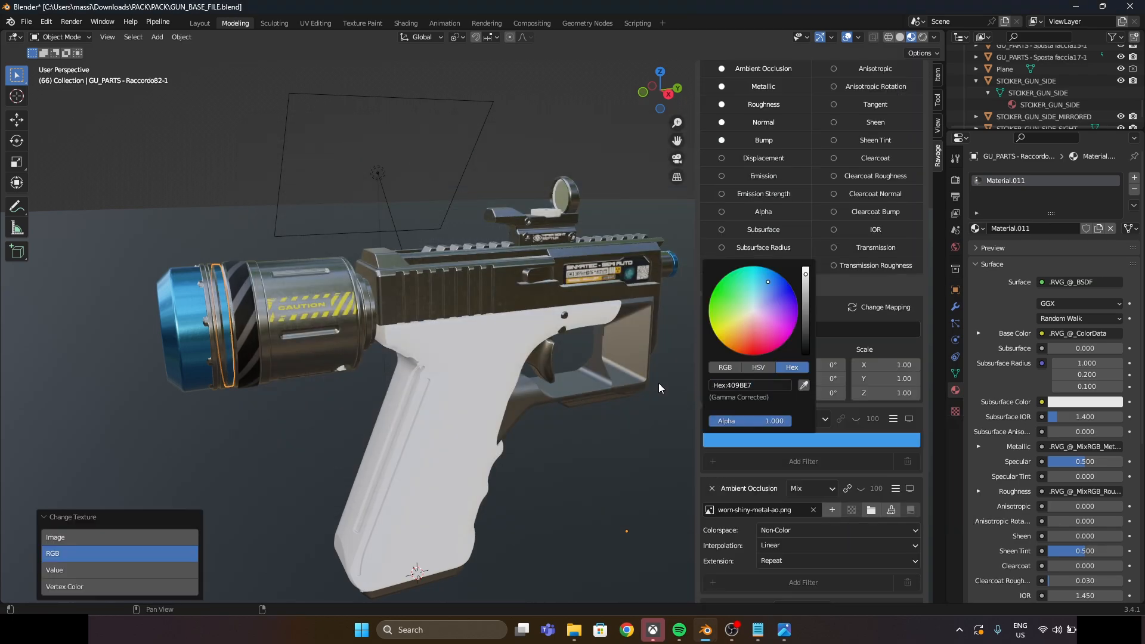
Select the grip and hide its Layer 2 briefly to inspect the layer beneath, then show it again
{"action": "left_click", "coordinate": [382, 346]}
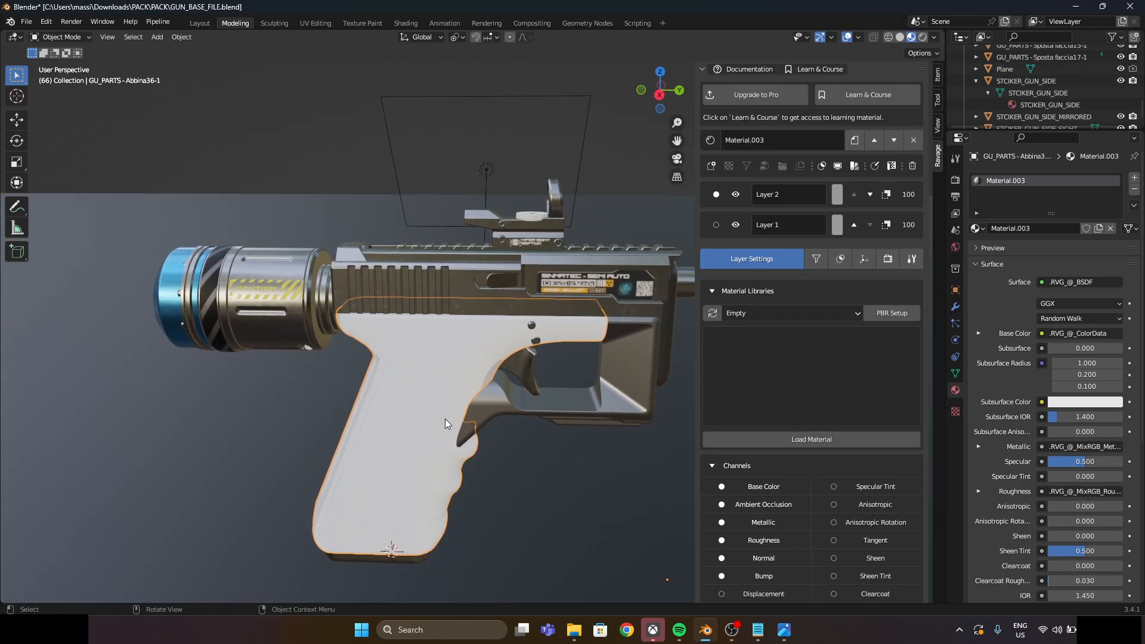
{"action": "middle_click_drag", "start_coordinate": [445, 418], "coordinate": [424, 402]}
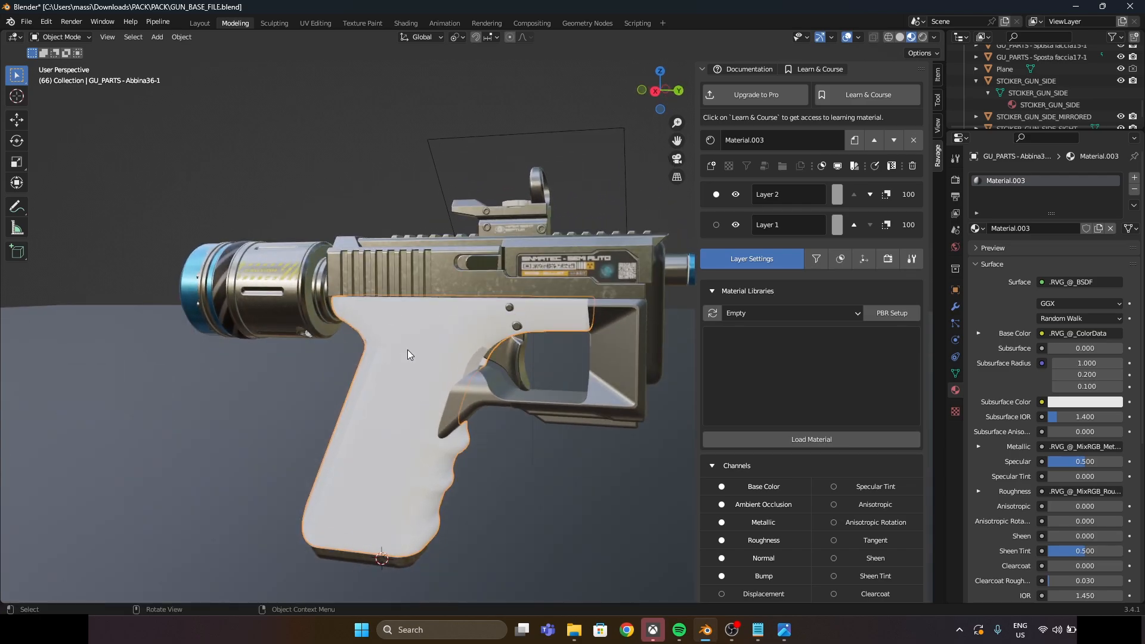
{"action": "left_click", "coordinate": [739, 195]}
{"action": "middle_click_drag", "start_coordinate": [423, 328], "coordinate": [405, 388]}
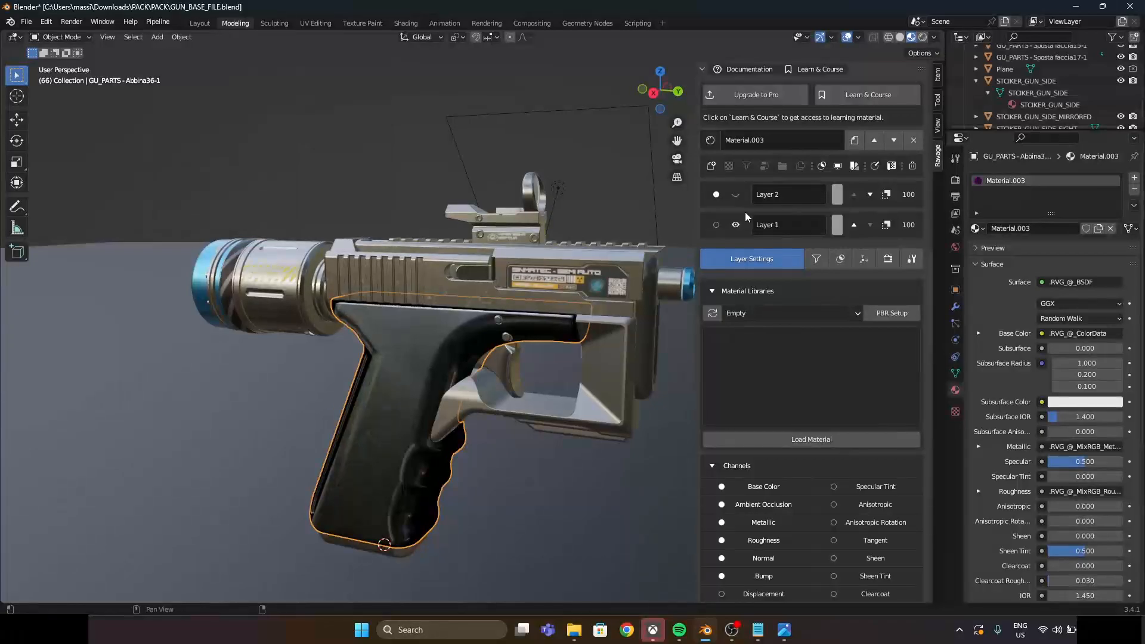
{"action": "left_click", "coordinate": [735, 195]}
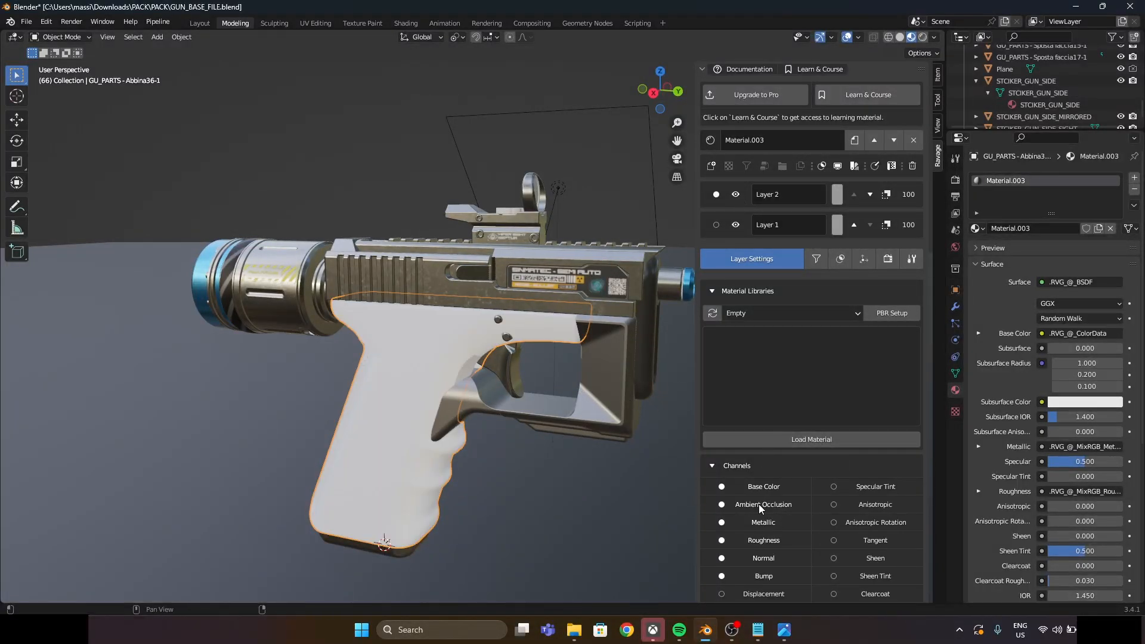
Load the worn-shiny-metal texture maps as a PBR setup into the grip's Layer 2
{"action": "left_click", "coordinate": [891, 313]}
{"action": "left_click", "coordinate": [459, 260], "text": "shift"}
{"action": "left_click", "coordinate": [781, 479]}
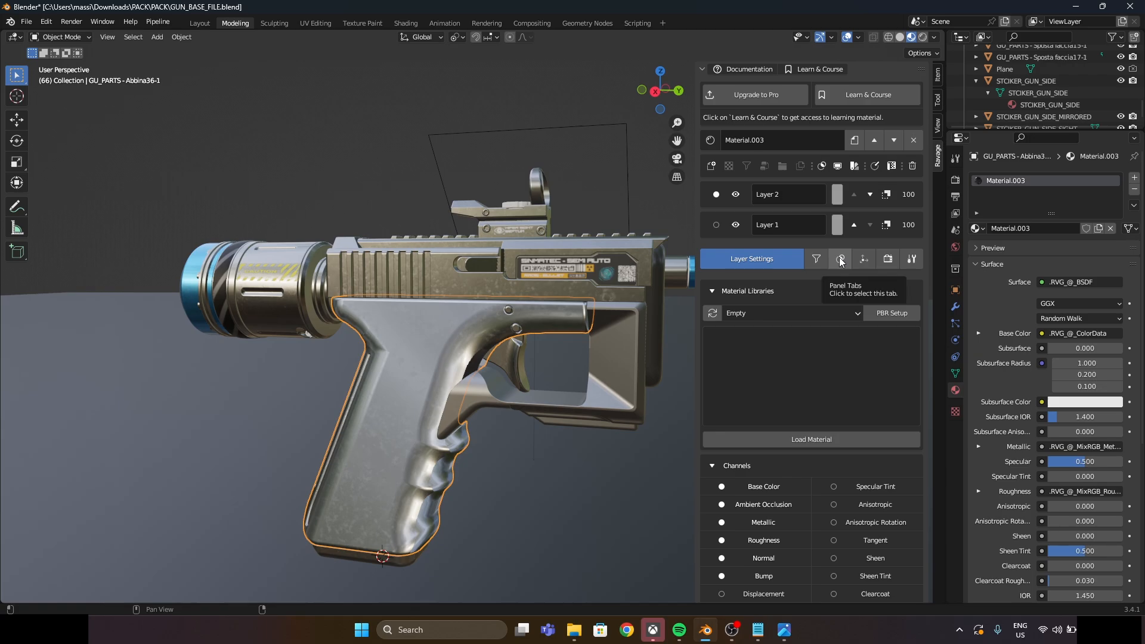
Add an image mask to the grip's Layer 2 using LINES_TEXTURE.png
{"action": "left_click", "coordinate": [840, 258]}
{"action": "left_click", "coordinate": [807, 314]}
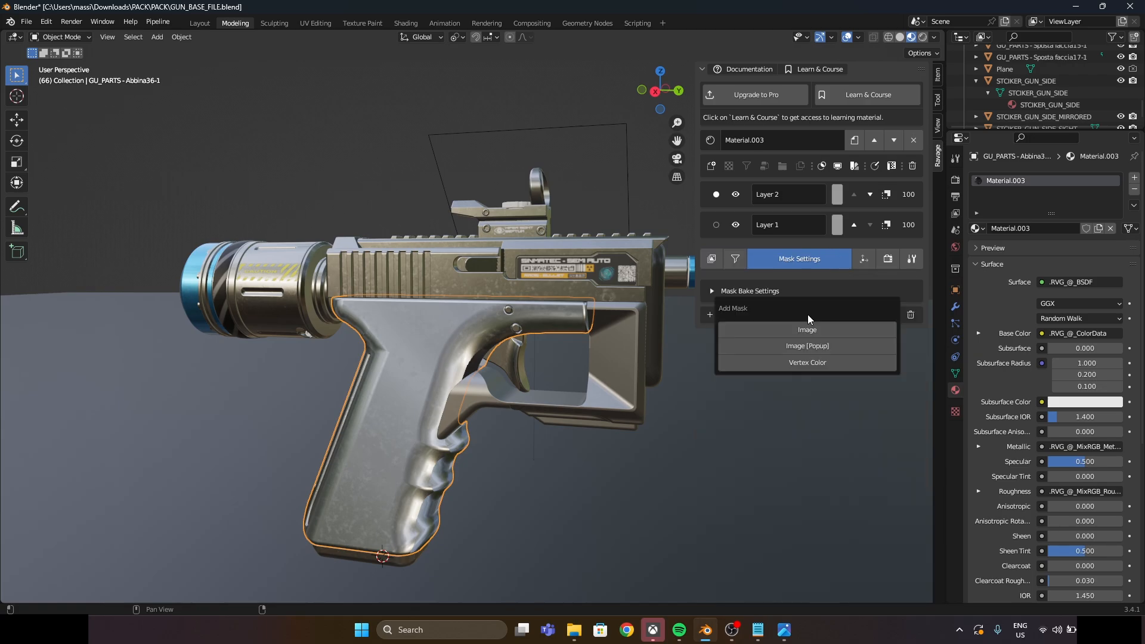
{"action": "left_click", "coordinate": [908, 360]}
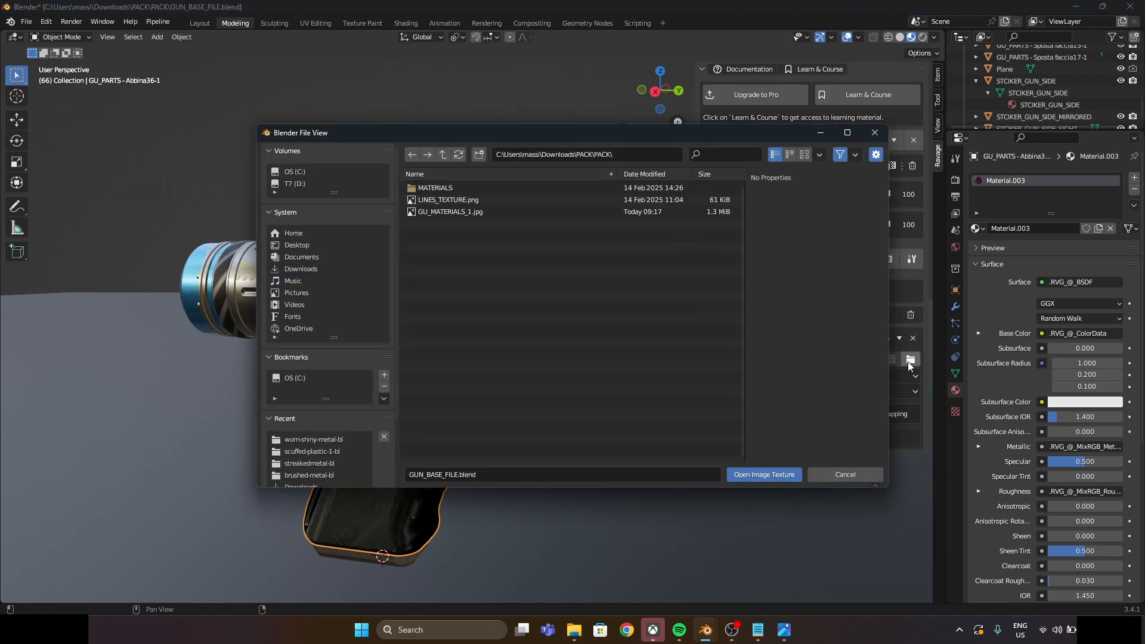
{"action": "double_click", "coordinate": [459, 199]}
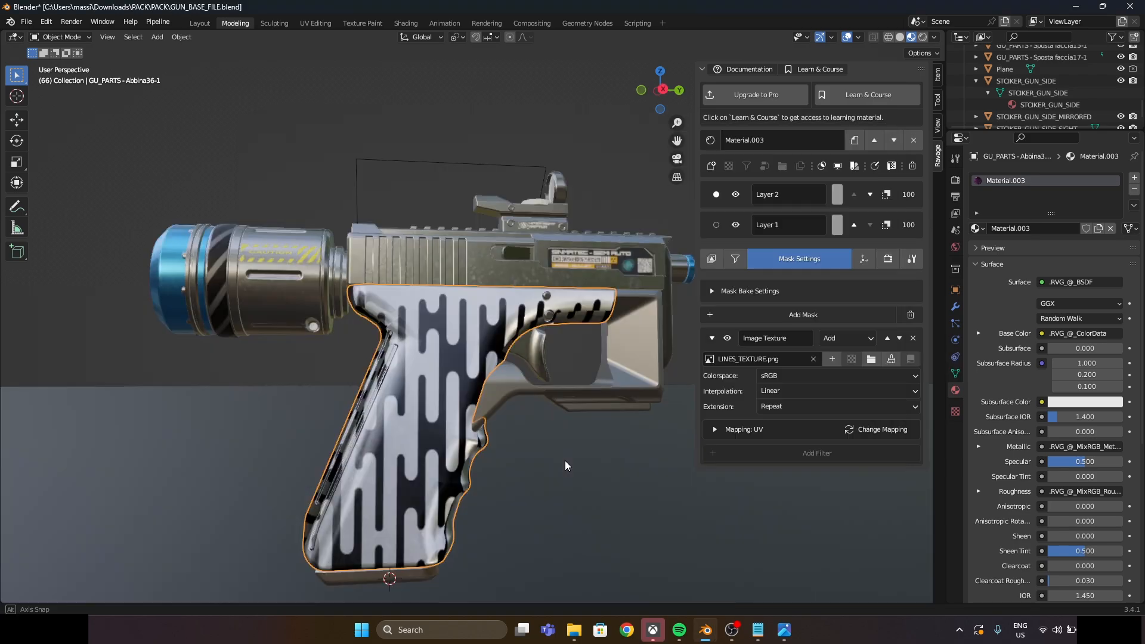
Rotate the grip's line mask 90° on Z and scale its mapping to 2 on all axes
{"action": "key", "text": "KP_3"}
{"action": "left_click", "coordinate": [744, 429]}
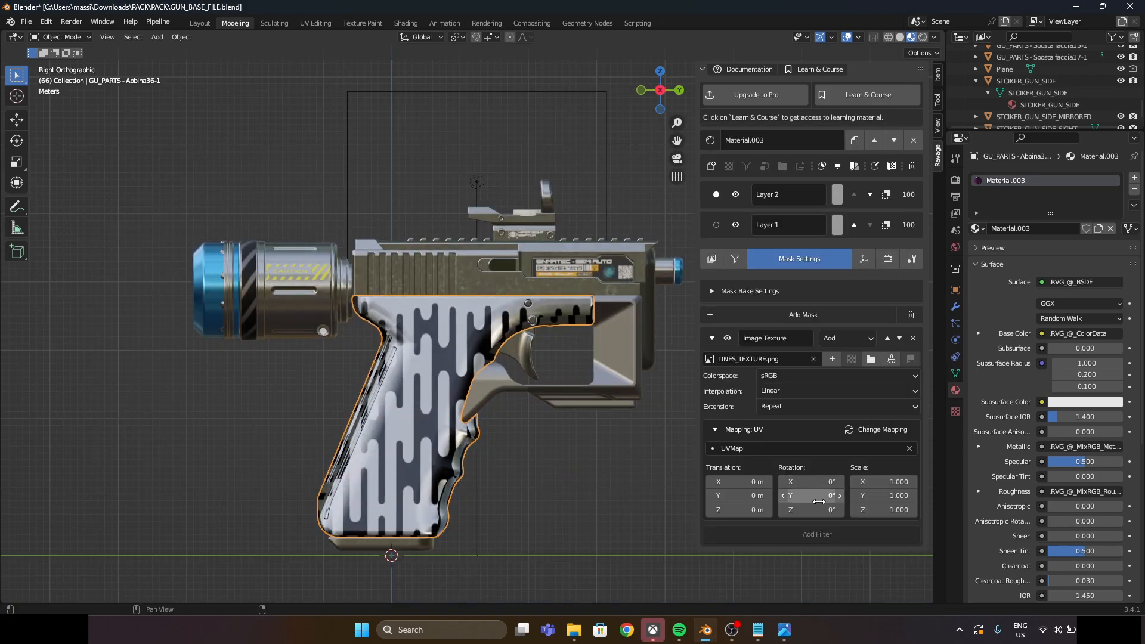
{"action": "type", "text": "15.7d"}
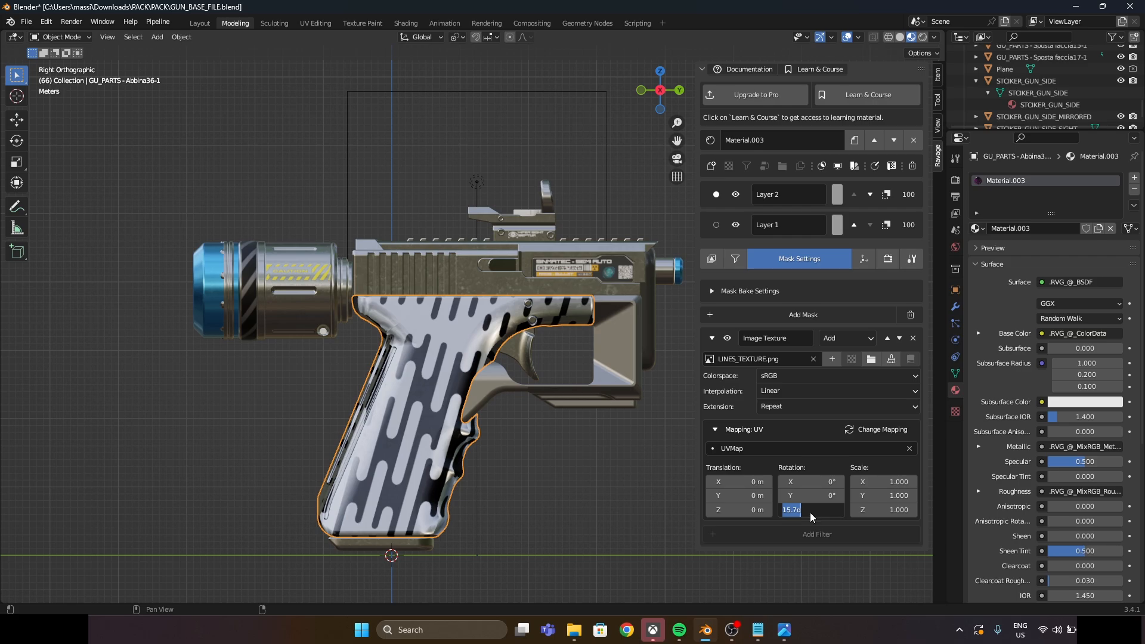
{"action": "type", "text": "90"}
{"action": "left_click", "coordinate": [904, 481]}
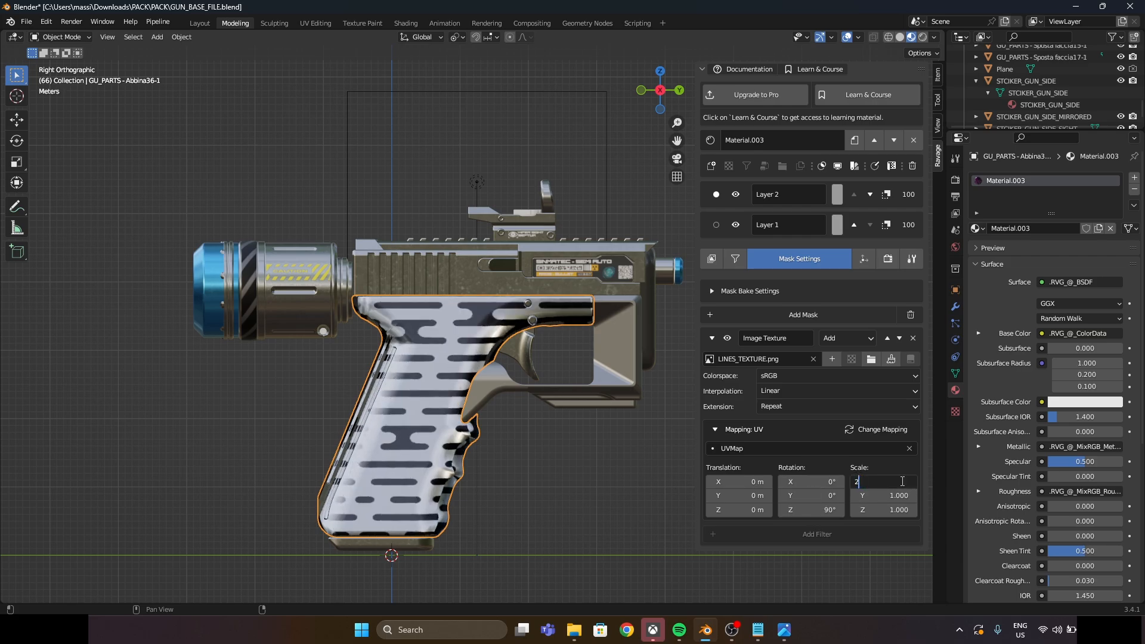
{"action": "key", "text": "Tab"}
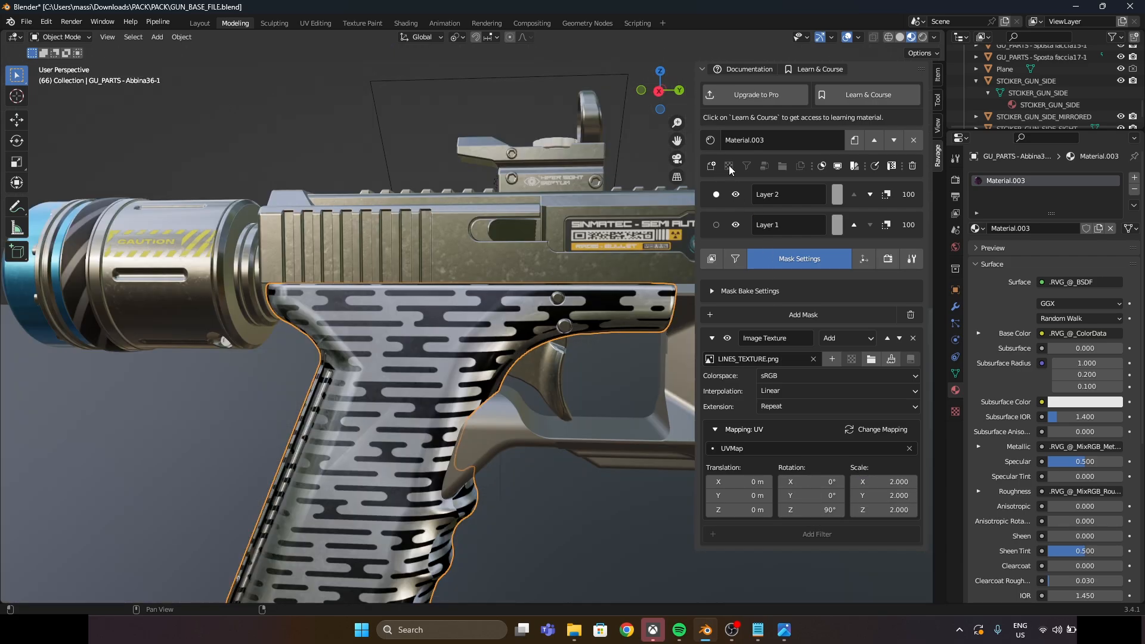
Change the Base Color channel of the grip's Layer 2 to RGB and set it to a slightly darkened blue
{"action": "left_click", "coordinate": [711, 260]}
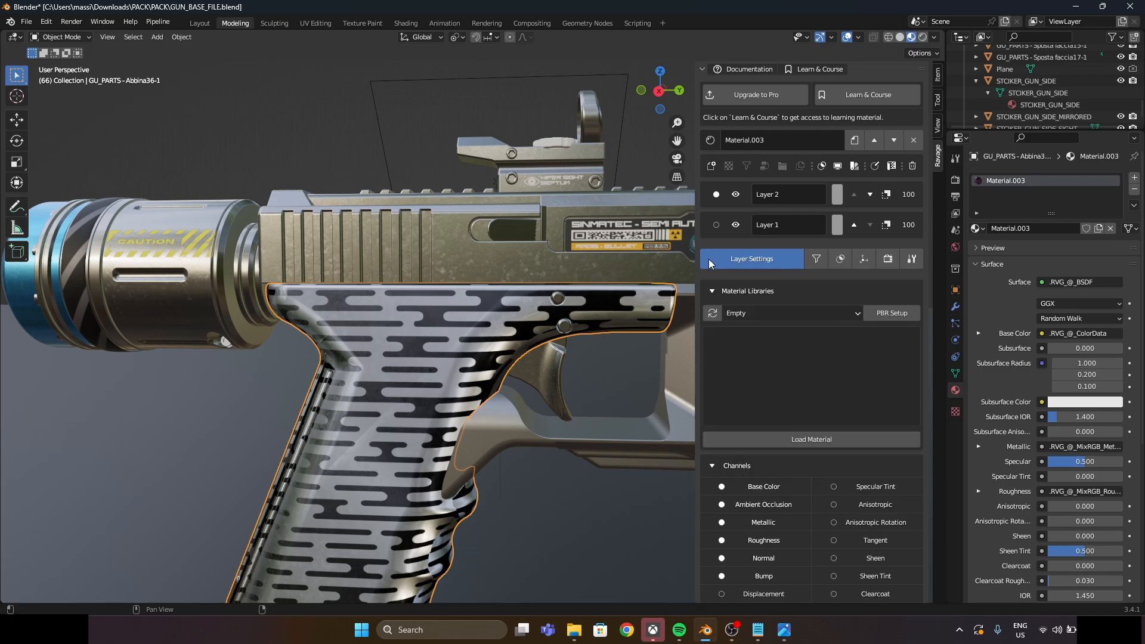
{"action": "scroll", "coordinate": [718, 260], "scroll_direction": "down", "scroll_amount": 8}
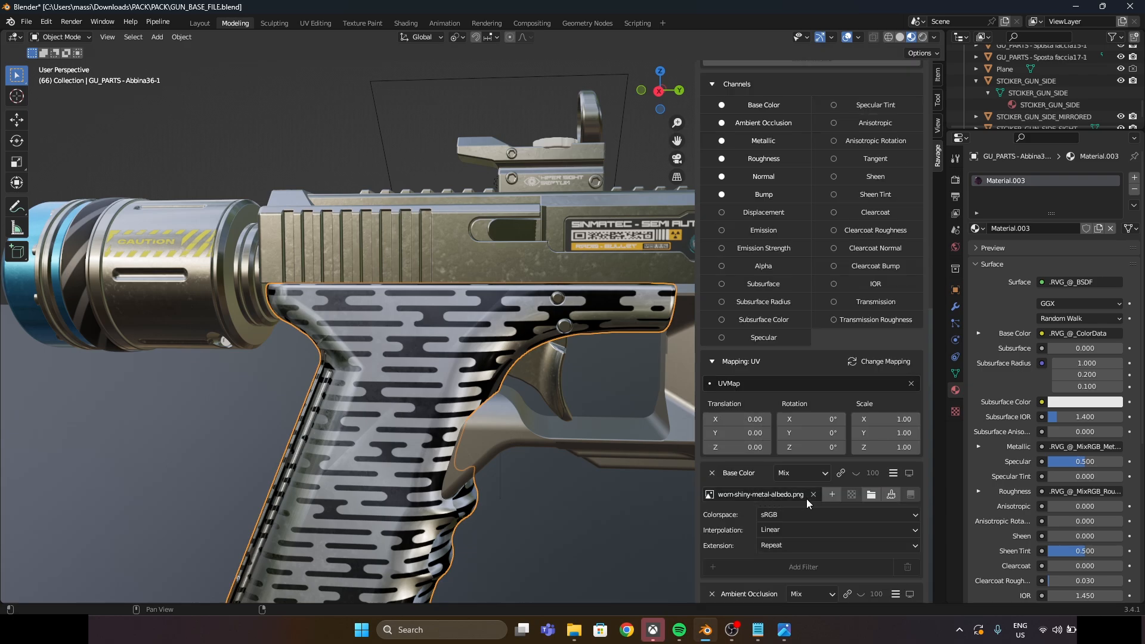
{"action": "left_click", "coordinate": [893, 473]}
{"action": "left_click", "coordinate": [876, 516]}
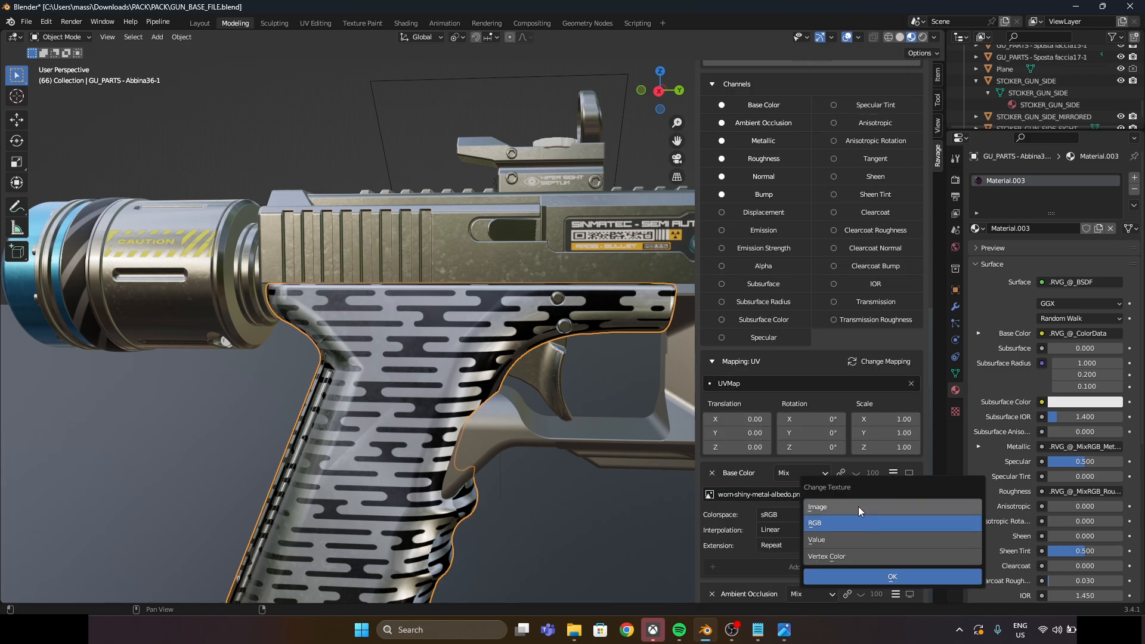
{"action": "key", "text": "Return"}
{"action": "left_click", "coordinate": [833, 495]}
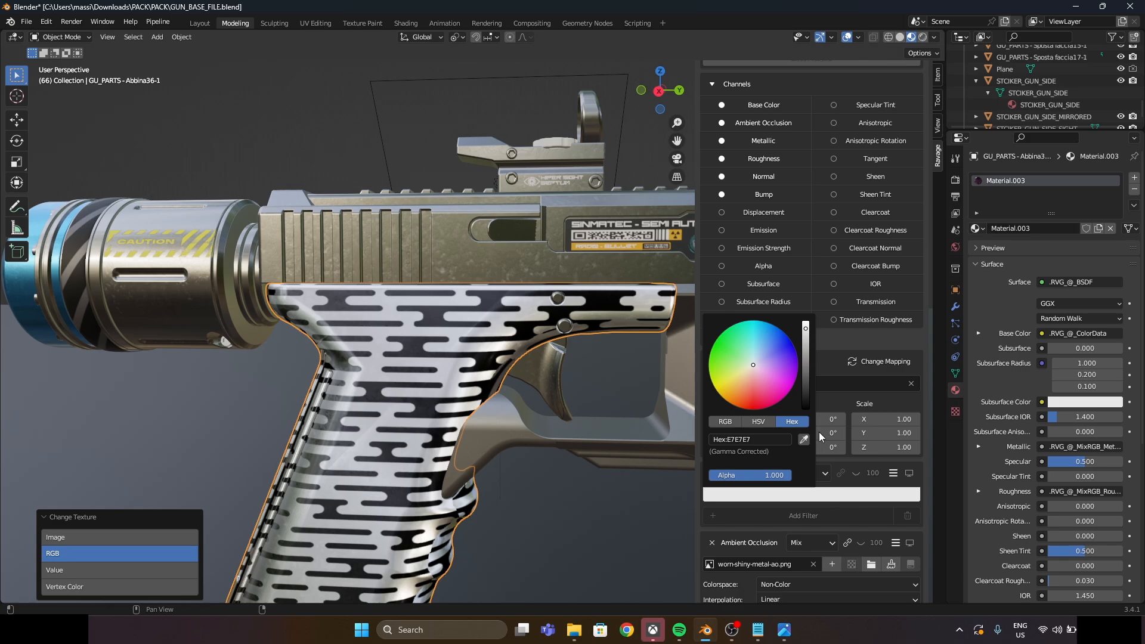
{"action": "left_click_drag", "start_coordinate": [756, 362], "coordinate": [774, 325]}
{"action": "left_click_drag", "start_coordinate": [807, 338], "coordinate": [807, 346]}
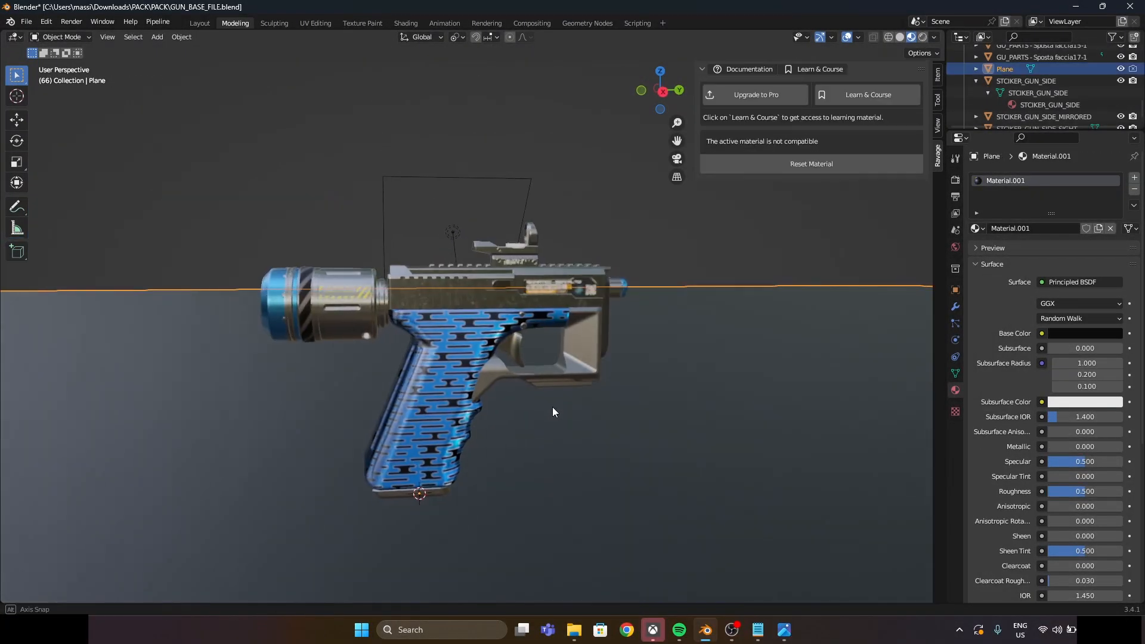
Add a second layer to the material of the gun's metal upper slide
{"action": "scroll", "coordinate": [376, 363], "scroll_direction": "up", "scroll_amount": 4}
{"action": "middle_click_drag", "start_coordinate": [438, 357], "coordinate": [386, 228]}
{"action": "left_click", "coordinate": [365, 245]}
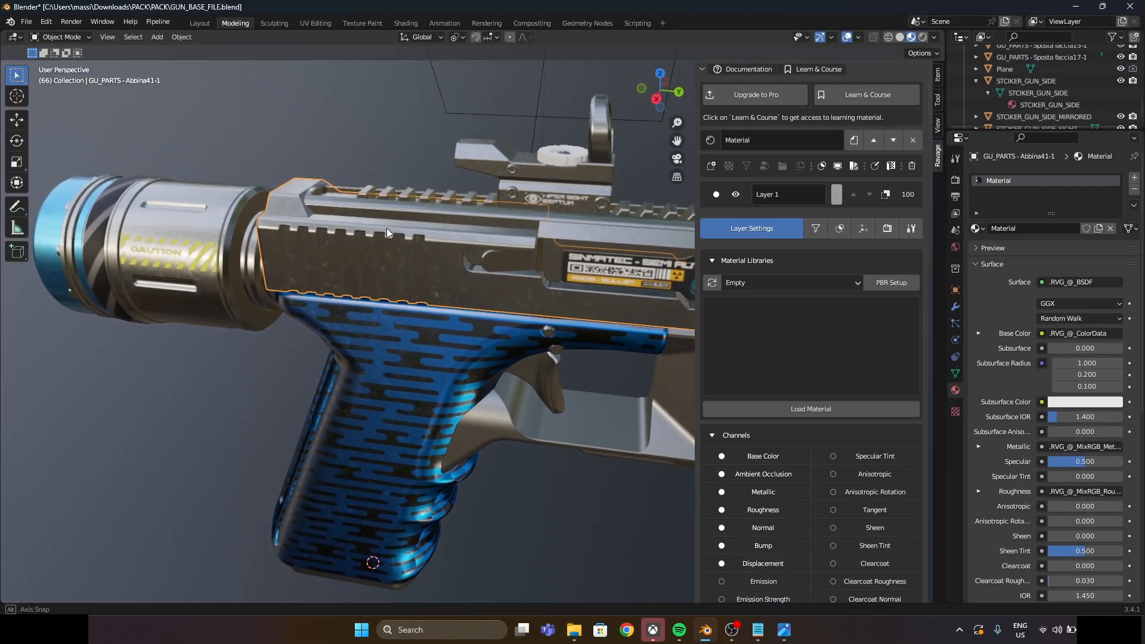
{"action": "scroll", "coordinate": [382, 223], "scroll_direction": "up", "scroll_amount": 4}
{"action": "middle_click_drag", "start_coordinate": [343, 183], "coordinate": [357, 305], "text": "shift"}
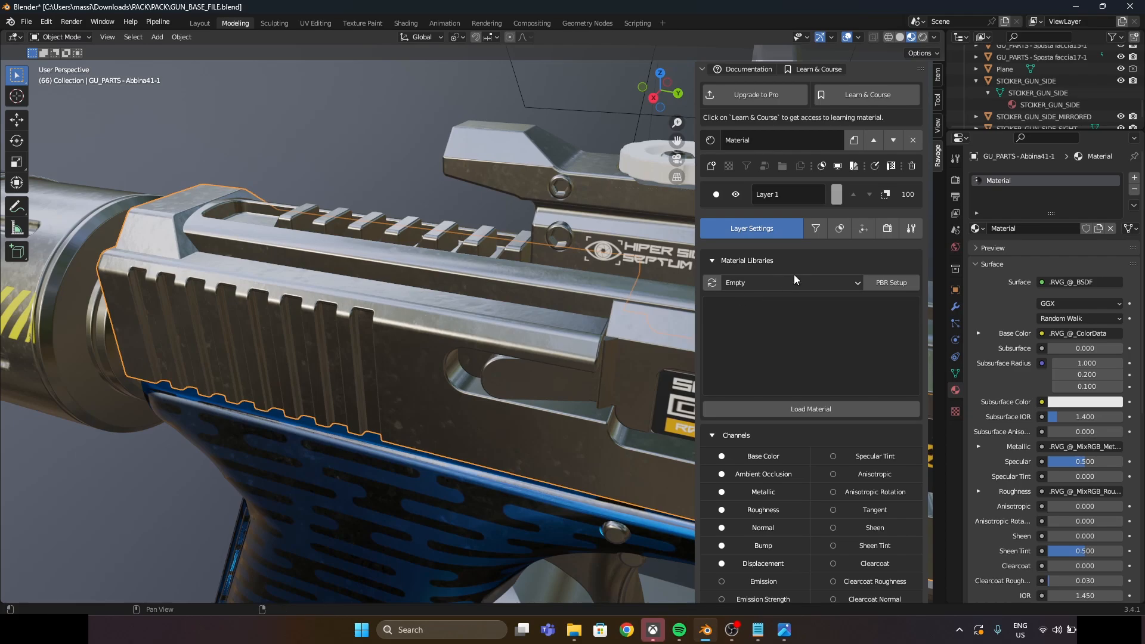
{"action": "middle_click_drag", "start_coordinate": [228, 289], "coordinate": [282, 279]}
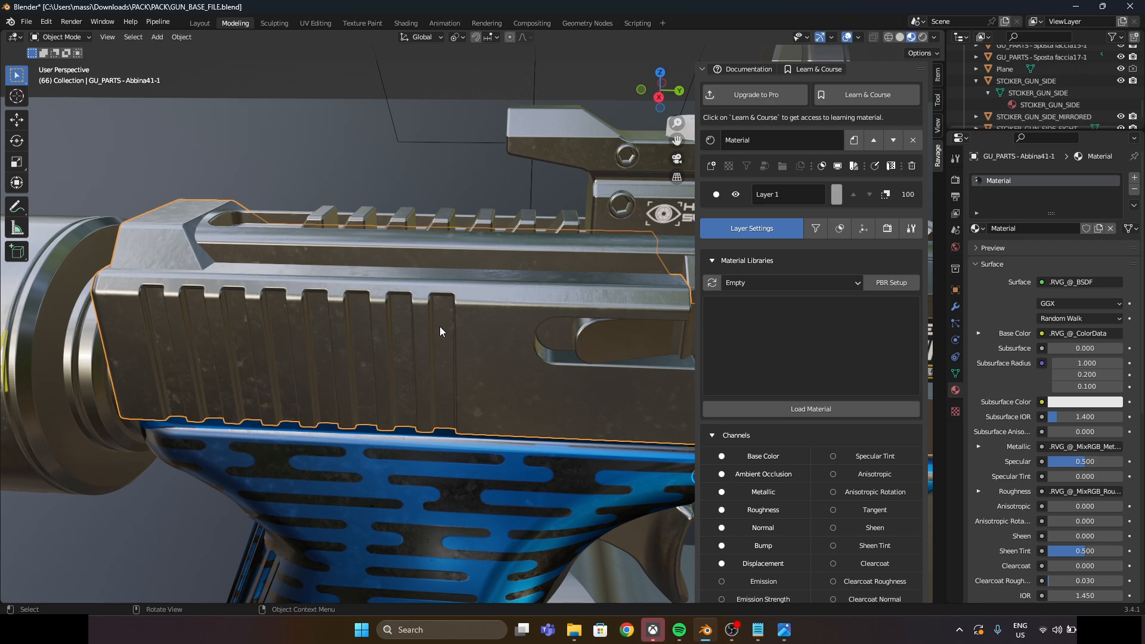
{"action": "left_click", "coordinate": [711, 167]}
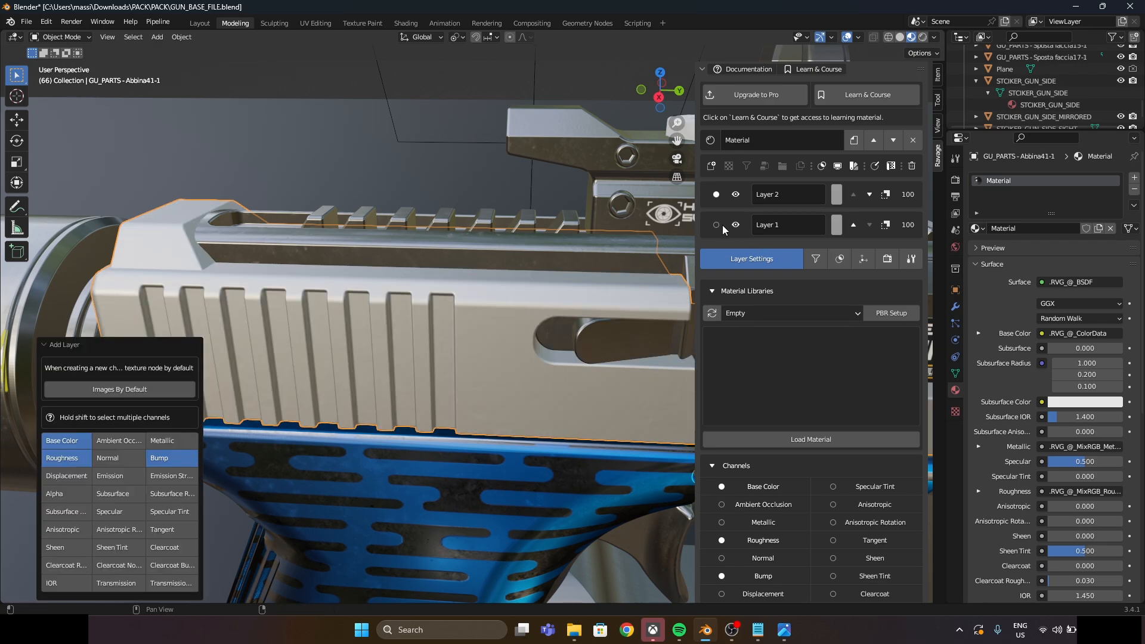
Enable the Ambient Occlusion, Metallic and Normal channels on the slide's Layer 2
{"action": "left_click", "coordinate": [721, 504]}
{"action": "left_click", "coordinate": [721, 522]}
{"action": "scroll", "coordinate": [723, 521], "scroll_direction": "down", "scroll_amount": 2}
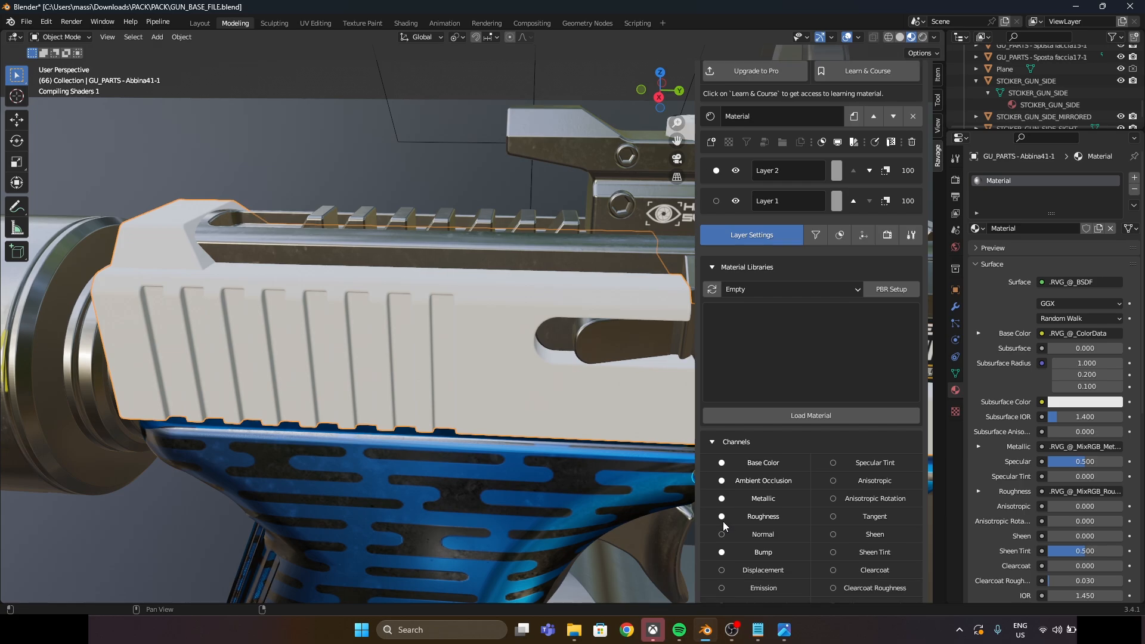
{"action": "left_click", "coordinate": [722, 510]}
Start a PBR setup for the slide's Layer 2 and browse to the scuffed-plastic-1-bl texture folder
{"action": "left_click", "coordinate": [899, 267]}
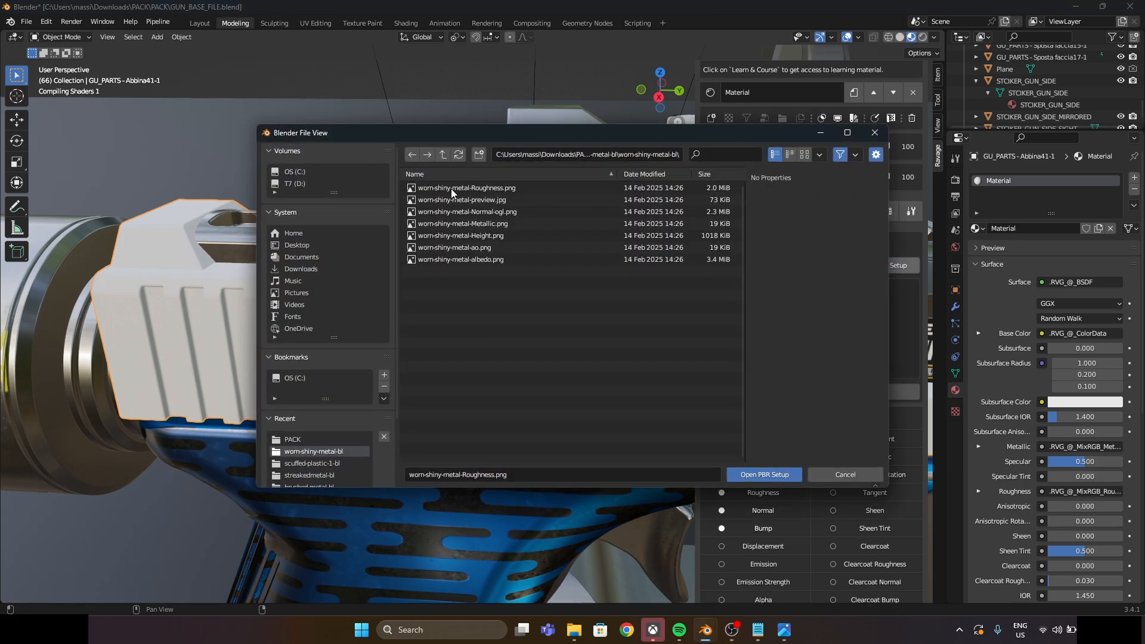
{"action": "left_click", "coordinate": [444, 155]}
{"action": "left_click", "coordinate": [445, 154]}
{"action": "double_click", "coordinate": [447, 212]}
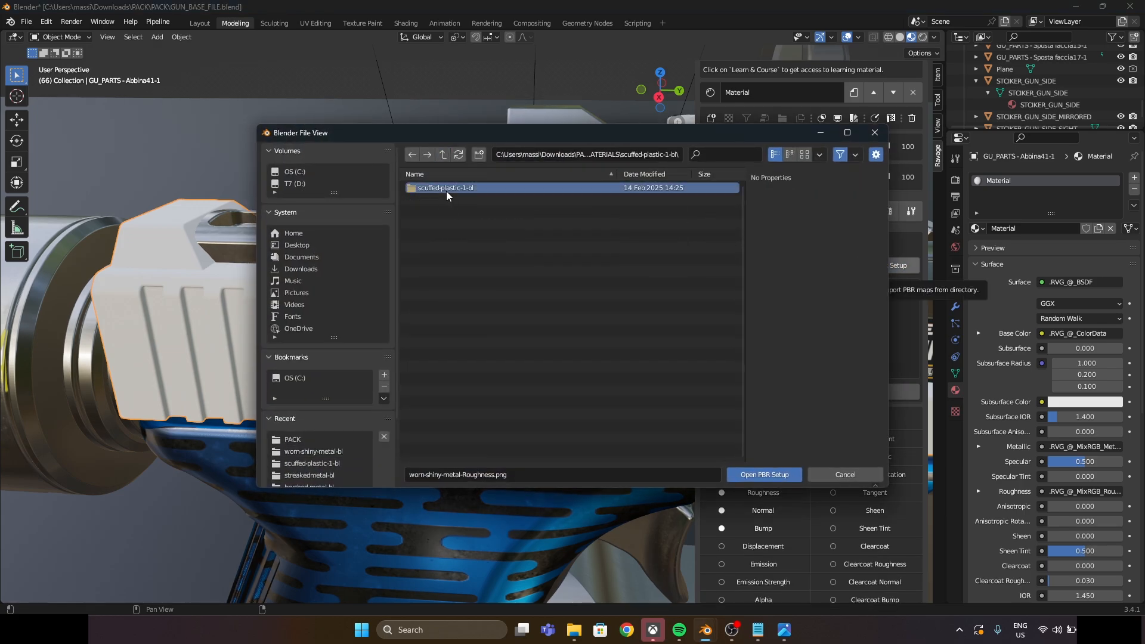
{"action": "double_click", "coordinate": [446, 189]}
{"action": "left_click", "coordinate": [446, 190]}
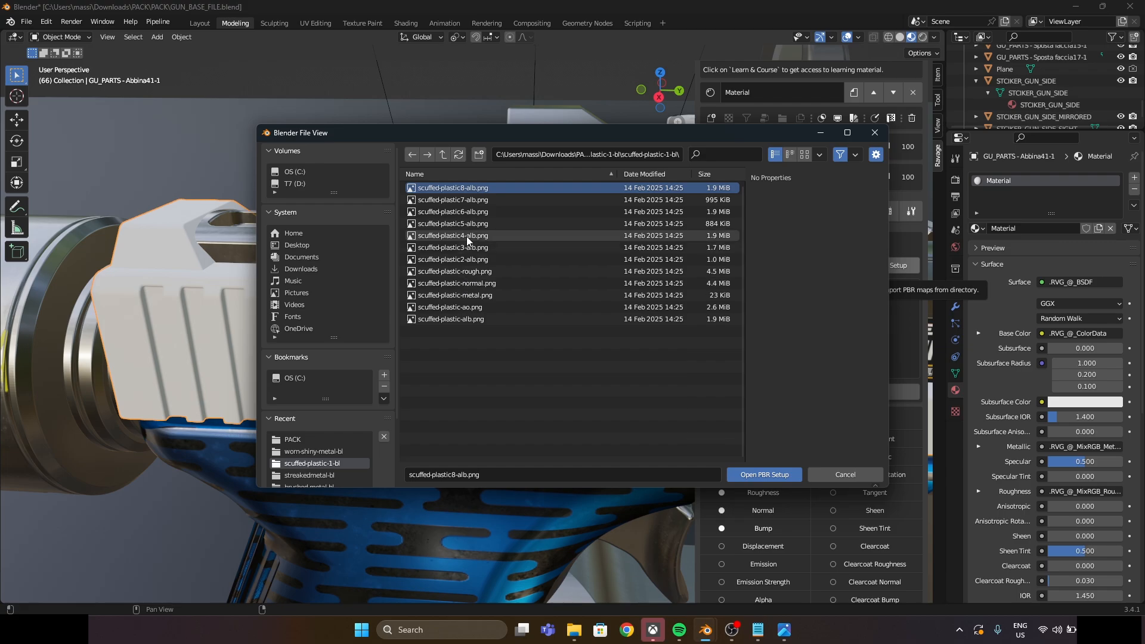
Load the scuffed-plastic4-alb image plus the scuffed-plastic rough, normal, metal, ao and alb maps as the PBR setup of the slide's Layer 2
{"action": "left_click", "coordinate": [465, 236]}
{"action": "left_click", "coordinate": [464, 271], "text": "ctrl"}
{"action": "left_click", "coordinate": [463, 283], "text": "ctrl"}
{"action": "left_click", "coordinate": [464, 294], "text": "ctrl"}
{"action": "left_click", "coordinate": [460, 306], "text": "ctrl"}
{"action": "left_click", "coordinate": [461, 319], "text": "ctrl"}
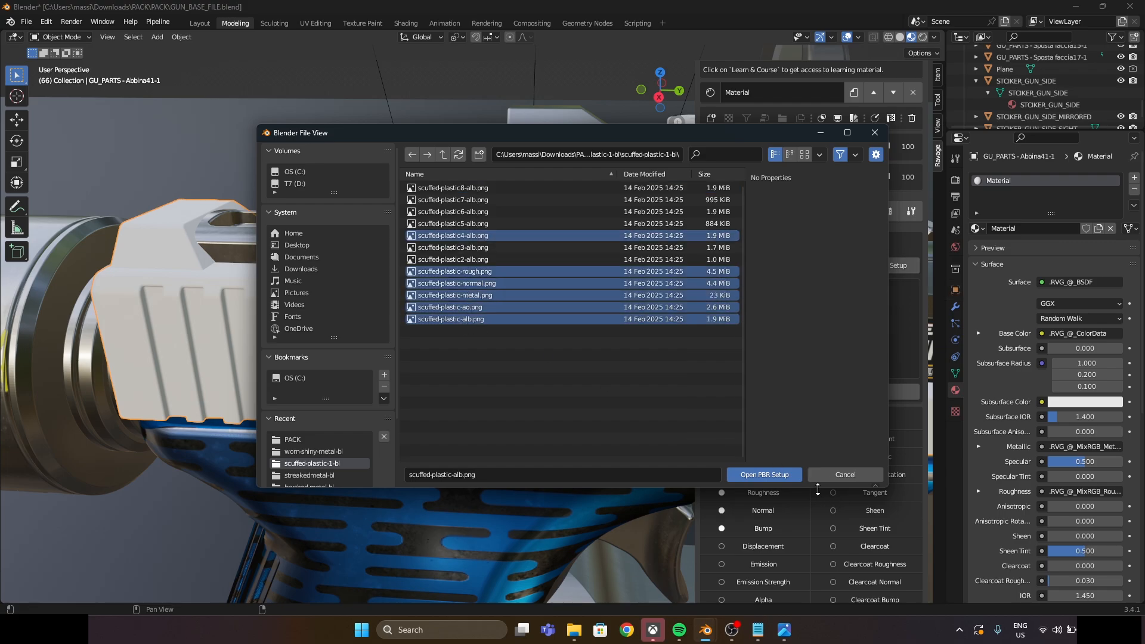
{"action": "left_click", "coordinate": [791, 475]}
Change the Base Color channel of the slide's Layer 2 to RGB and set it to a saturated red
{"action": "scroll", "coordinate": [793, 409], "scroll_direction": "down", "scroll_amount": 15}
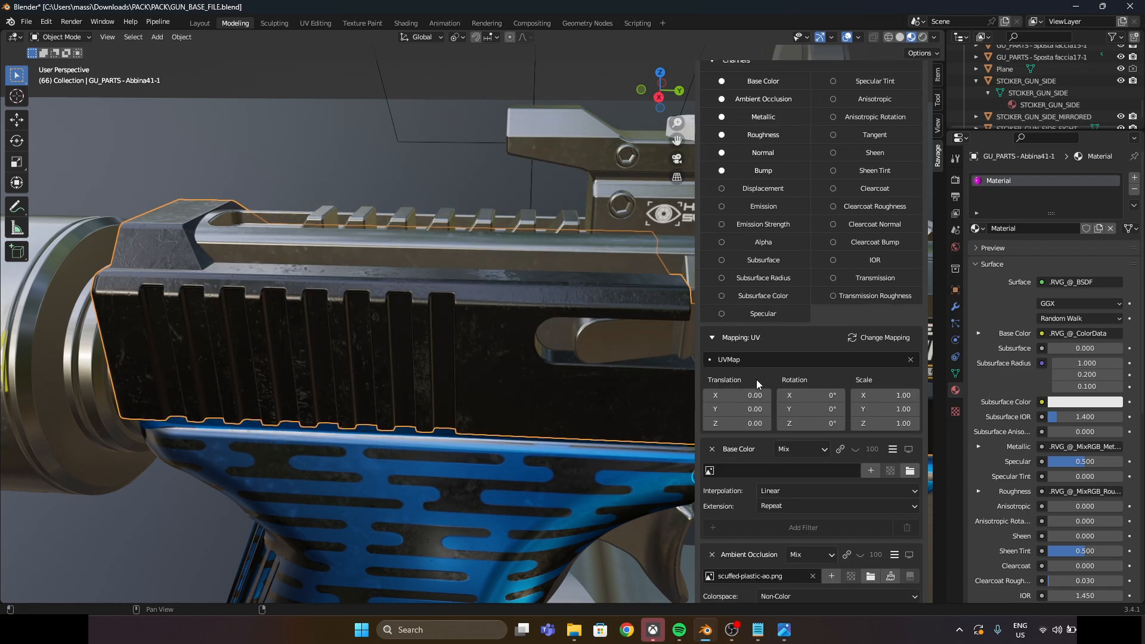
{"action": "left_click", "coordinate": [871, 399]}
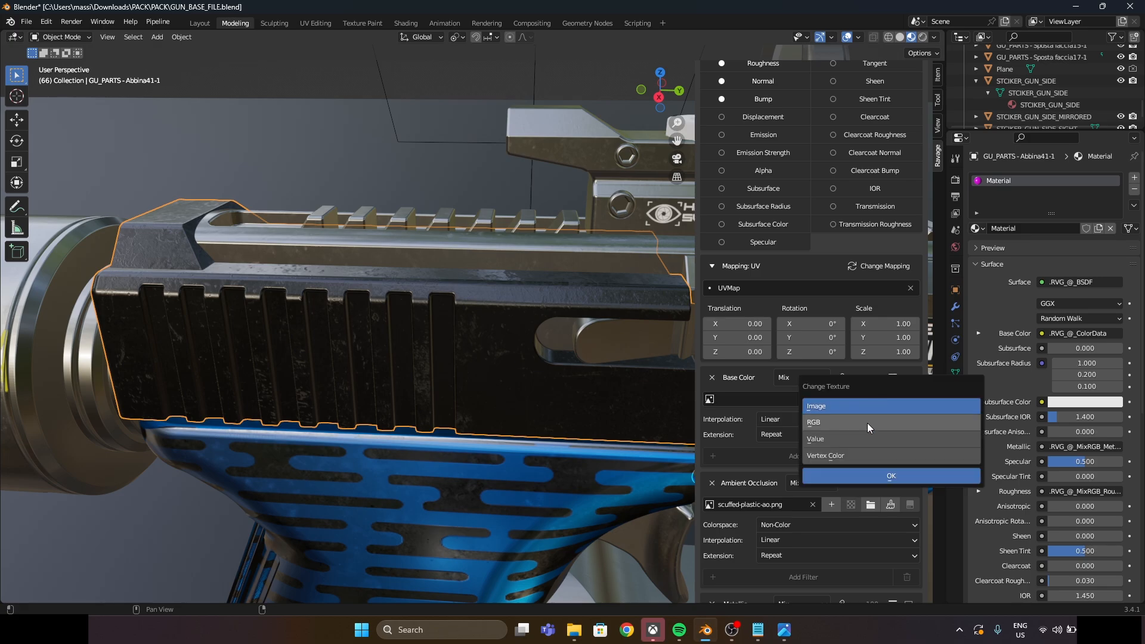
{"action": "left_click", "coordinate": [868, 422]}
{"action": "left_click", "coordinate": [891, 476]}
{"action": "left_click", "coordinate": [811, 399]}
{"action": "left_click", "coordinate": [793, 256]}
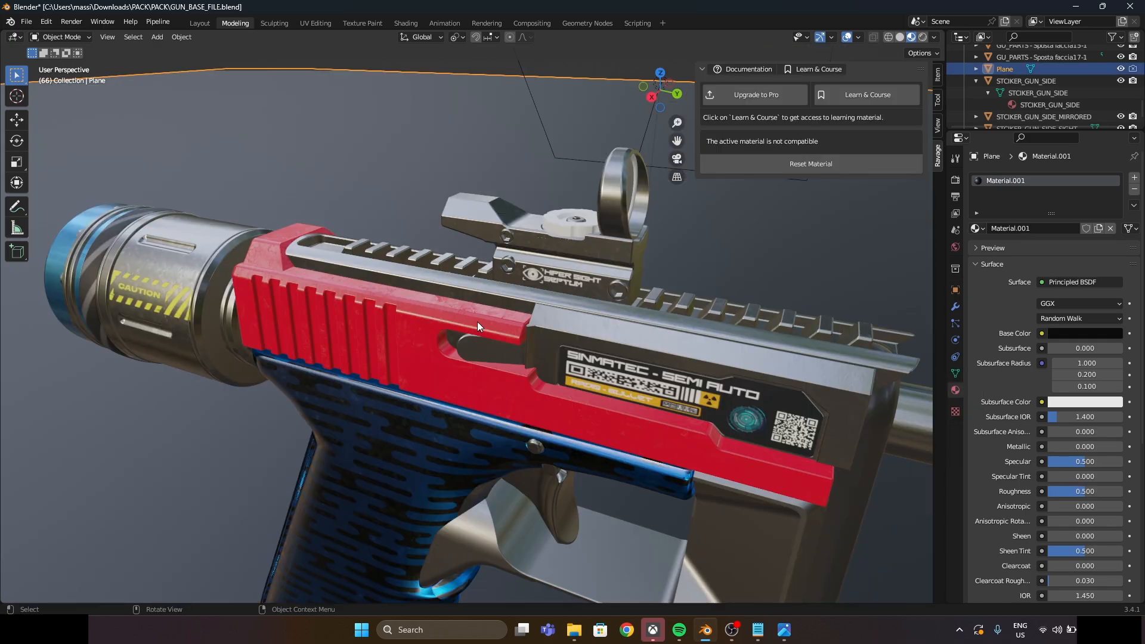
Add an image texture mask to the slide's Layer 2 using a new blank black 2048 px image
{"action": "left_click", "coordinate": [477, 327]}
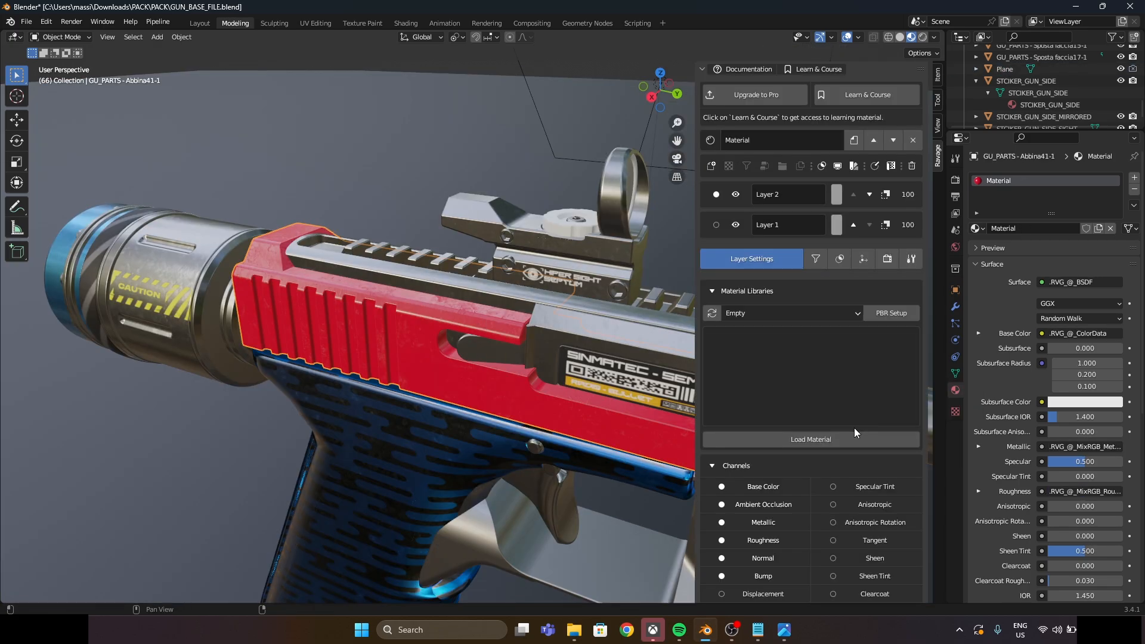
{"action": "left_click", "coordinate": [838, 260]}
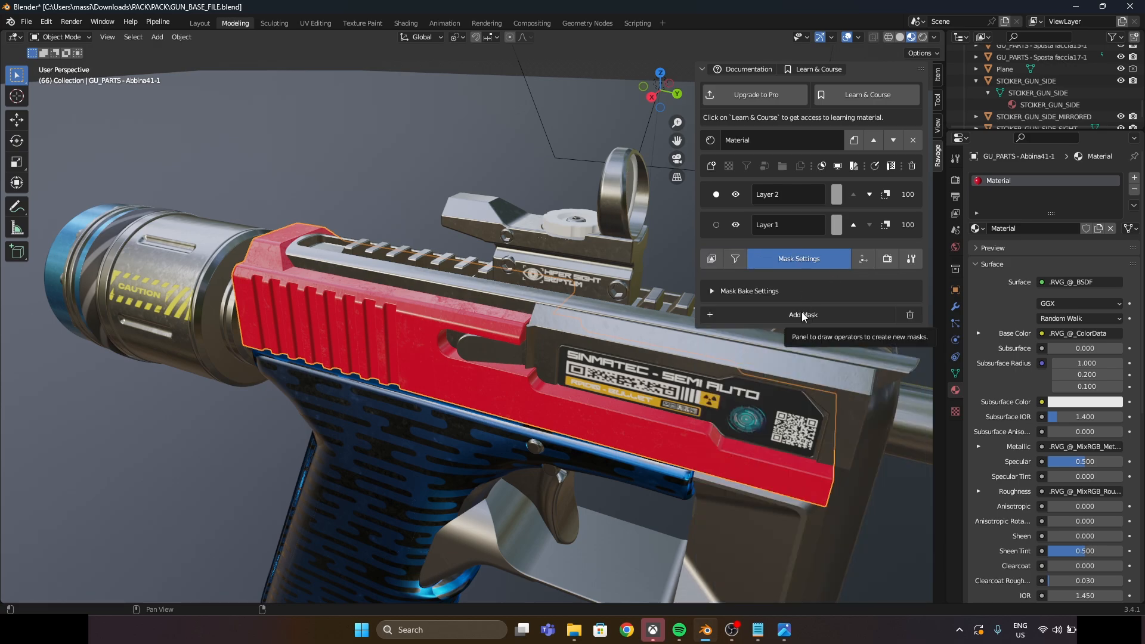
{"action": "left_click", "coordinate": [801, 314]}
{"action": "left_click", "coordinate": [799, 349]}
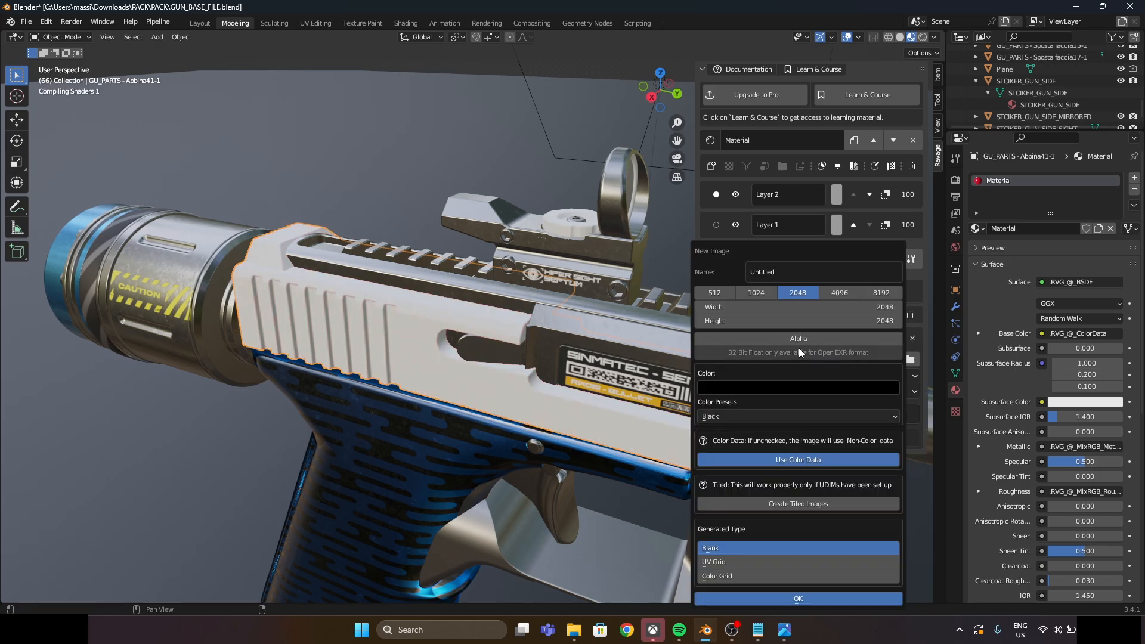
{"action": "left_click", "coordinate": [781, 600]}
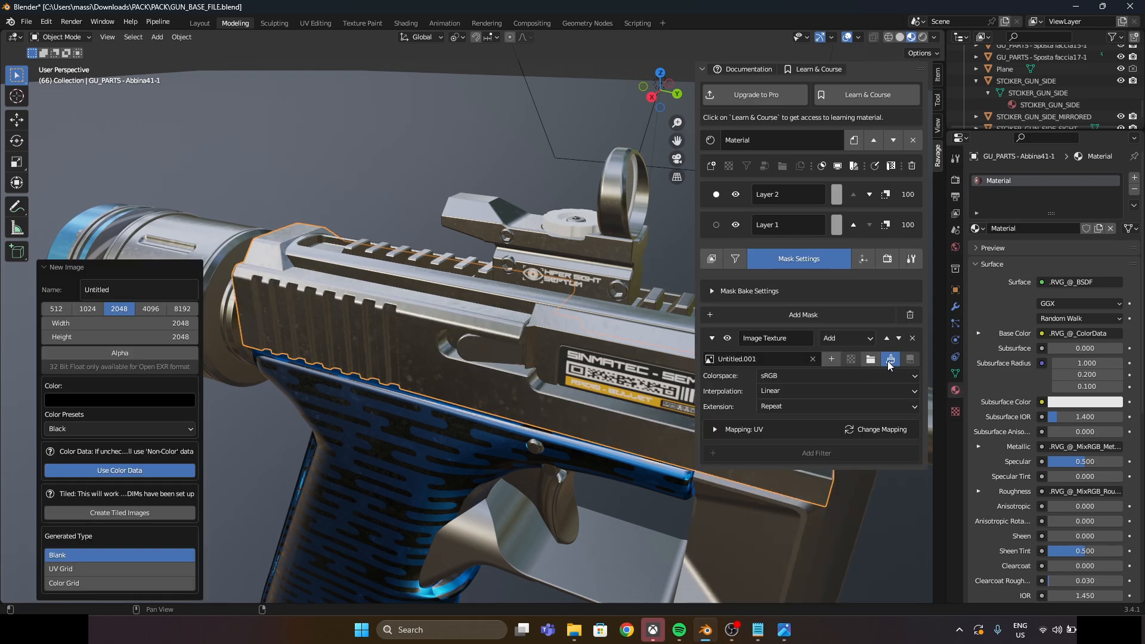
Start painting on the mask image and brush soft red traces over the slide's ribbed side with the CR stroke brush at 0.216 strength
{"action": "left_click", "coordinate": [889, 359]}
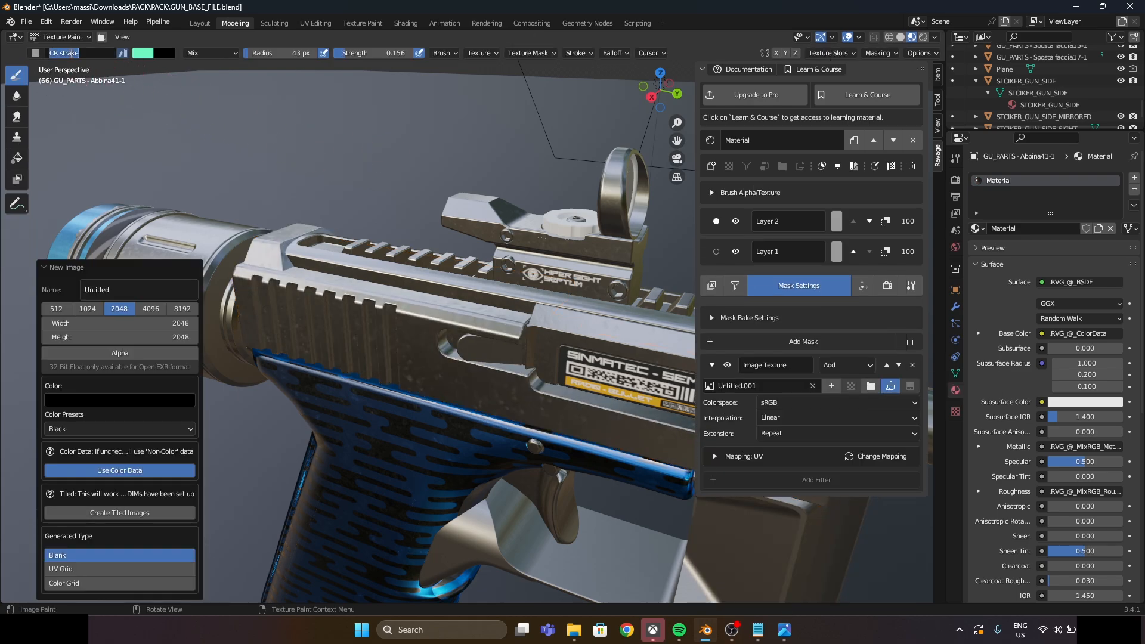
{"action": "mouse_move", "coordinate": [294, 302]}
{"action": "left_mouse_down"}
{"action": "mouse_move", "coordinate": [366, 296]}
{"action": "mouse_move", "coordinate": [299, 298]}
{"action": "mouse_move", "coordinate": [354, 297]}
{"action": "left_mouse_up"}
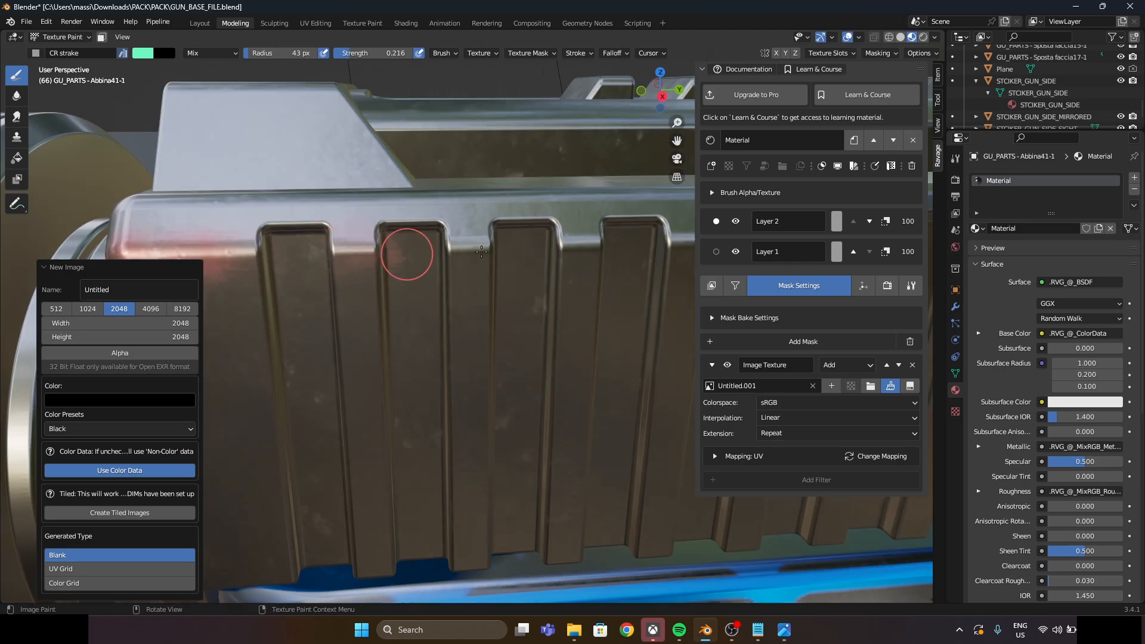
{"action": "mouse_move", "coordinate": [404, 251]}
{"action": "left_mouse_down"}
{"action": "mouse_move", "coordinate": [477, 245]}
{"action": "mouse_move", "coordinate": [463, 213]}
{"action": "mouse_move", "coordinate": [454, 292]}
{"action": "left_mouse_up"}
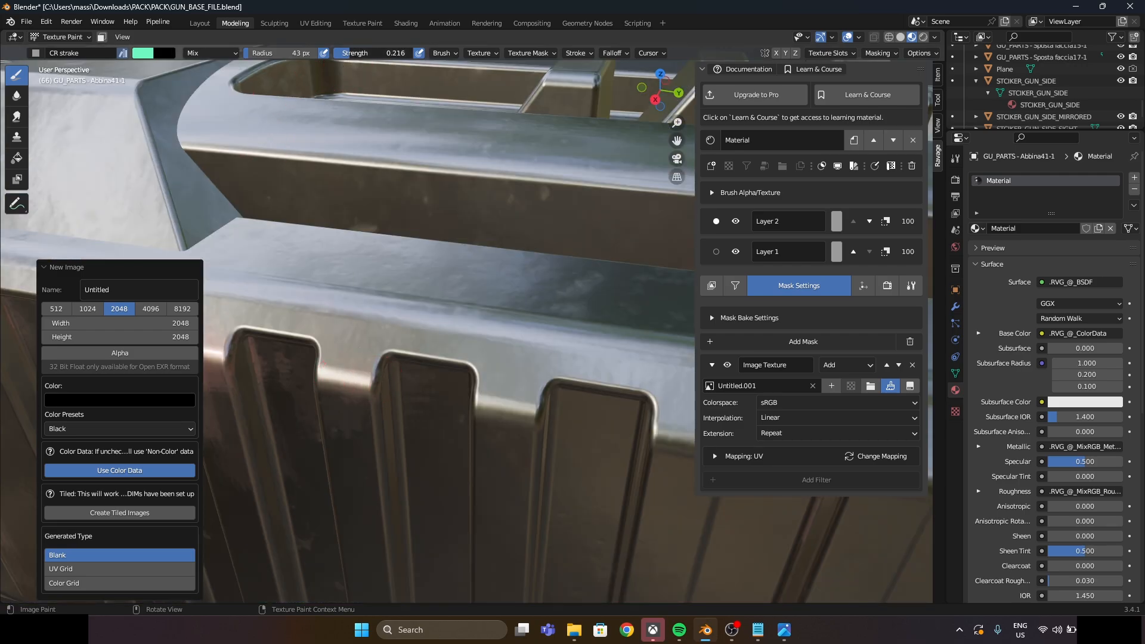
{"action": "mouse_move", "coordinate": [362, 385]}
{"action": "left_mouse_down"}
{"action": "mouse_move", "coordinate": [288, 360]}
{"action": "mouse_move", "coordinate": [334, 380]}
{"action": "mouse_move", "coordinate": [499, 380]}
{"action": "mouse_move", "coordinate": [468, 377]}
{"action": "mouse_move", "coordinate": [528, 413]}
{"action": "left_mouse_up"}
Raise the brush strength to 0.460 and paint stronger worn red patches along the slide's side
{"action": "scroll", "coordinate": [528, 412], "scroll_direction": "down", "scroll_amount": 4}
{"action": "middle_click_drag", "start_coordinate": [528, 413], "coordinate": [422, 295]}
{"action": "mouse_move", "coordinate": [284, 381]}
{"action": "middle_mouse_down"}
{"action": "mouse_move", "coordinate": [449, 294]}
{"action": "mouse_move", "coordinate": [544, 391]}
{"action": "mouse_move", "coordinate": [411, 316]}
{"action": "middle_mouse_up"}
{"action": "scroll", "coordinate": [450, 294], "scroll_direction": "down", "scroll_amount": 4}
{"action": "scroll", "coordinate": [411, 315], "scroll_direction": "up", "scroll_amount": 4}
{"action": "left_click_drag", "start_coordinate": [367, 278], "coordinate": [373, 307]}
{"action": "mouse_move", "coordinate": [372, 307]}
{"action": "middle_mouse_down"}
{"action": "mouse_move", "coordinate": [429, 346]}
{"action": "mouse_move", "coordinate": [446, 319]}
{"action": "mouse_move", "coordinate": [468, 321]}
{"action": "mouse_move", "coordinate": [461, 330]}
{"action": "middle_mouse_up"}
{"action": "scroll", "coordinate": [435, 334], "scroll_direction": "down", "scroll_amount": 6}
{"action": "scroll", "coordinate": [447, 319], "scroll_direction": "up", "scroll_amount": 4}
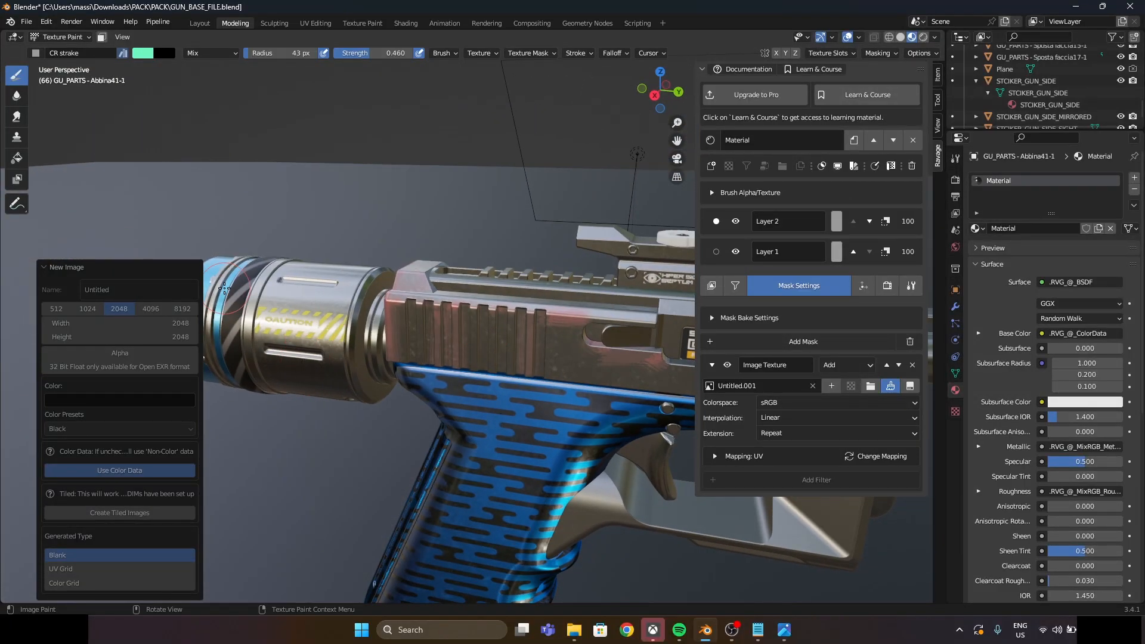
{"action": "mouse_move", "coordinate": [225, 289]}
{"action": "middle_mouse_down"}
{"action": "mouse_move", "coordinate": [361, 272]}
{"action": "mouse_move", "coordinate": [390, 309]}
{"action": "middle_mouse_up"}
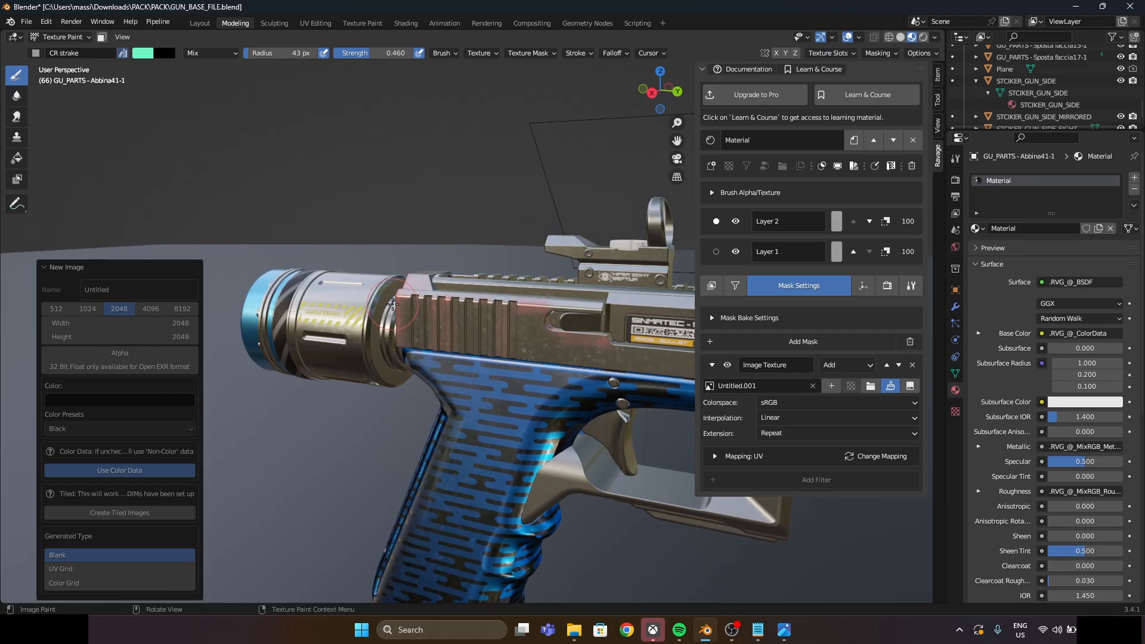